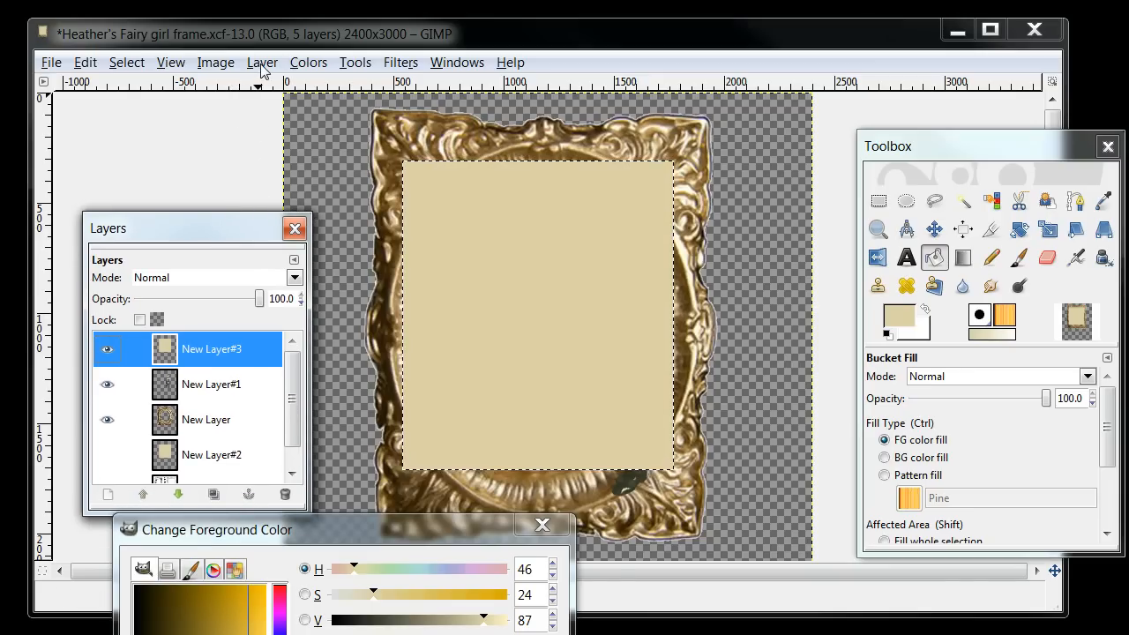
Lower New Layer#3 two positions in the layer stack, placing the cream rectangle beneath the gold frame layer.
{"action": "left_click_drag", "start_coordinate": [188, 244], "coordinate": [201, 205]}
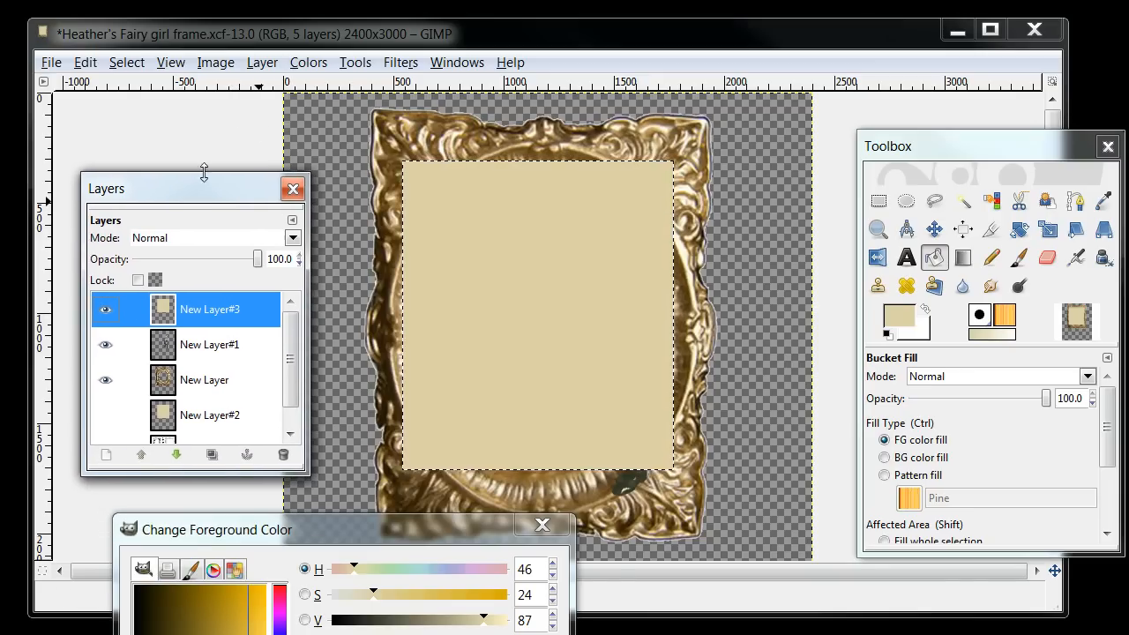
{"action": "left_click", "coordinate": [263, 64]}
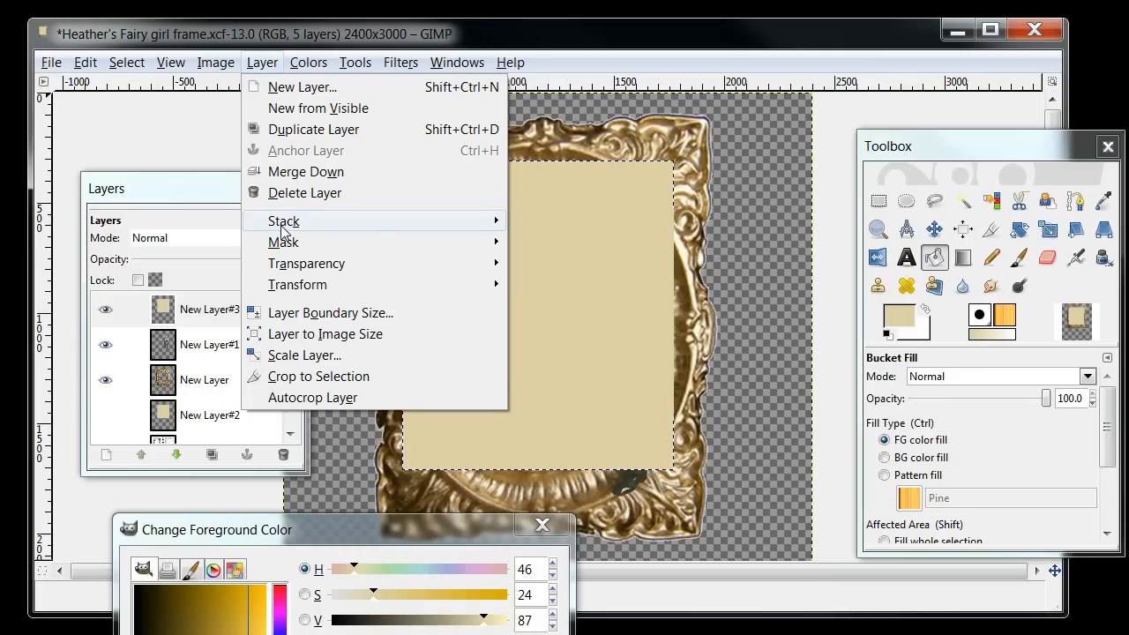
{"action": "mouse_move", "coordinate": [283, 229]}
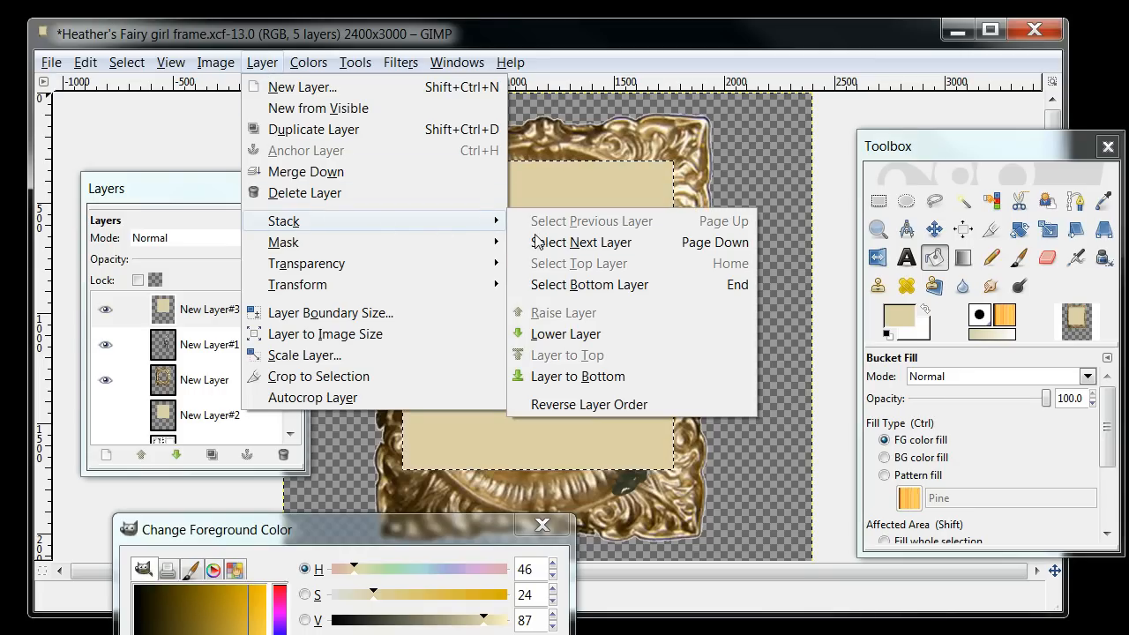
{"action": "left_click", "coordinate": [547, 336]}
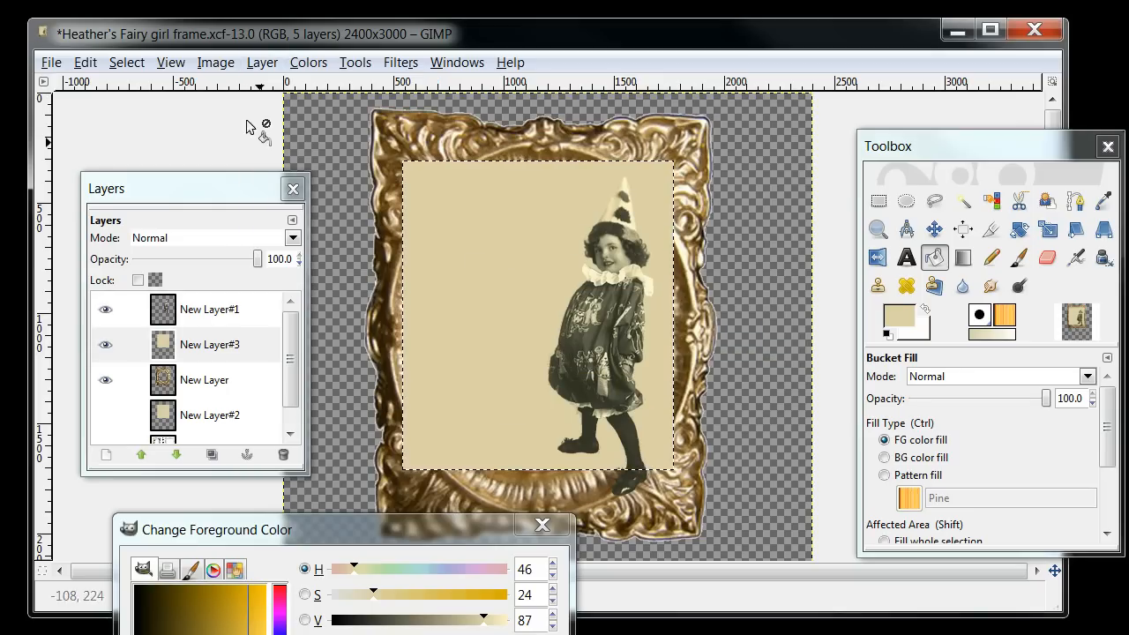
{"action": "left_click", "coordinate": [262, 63]}
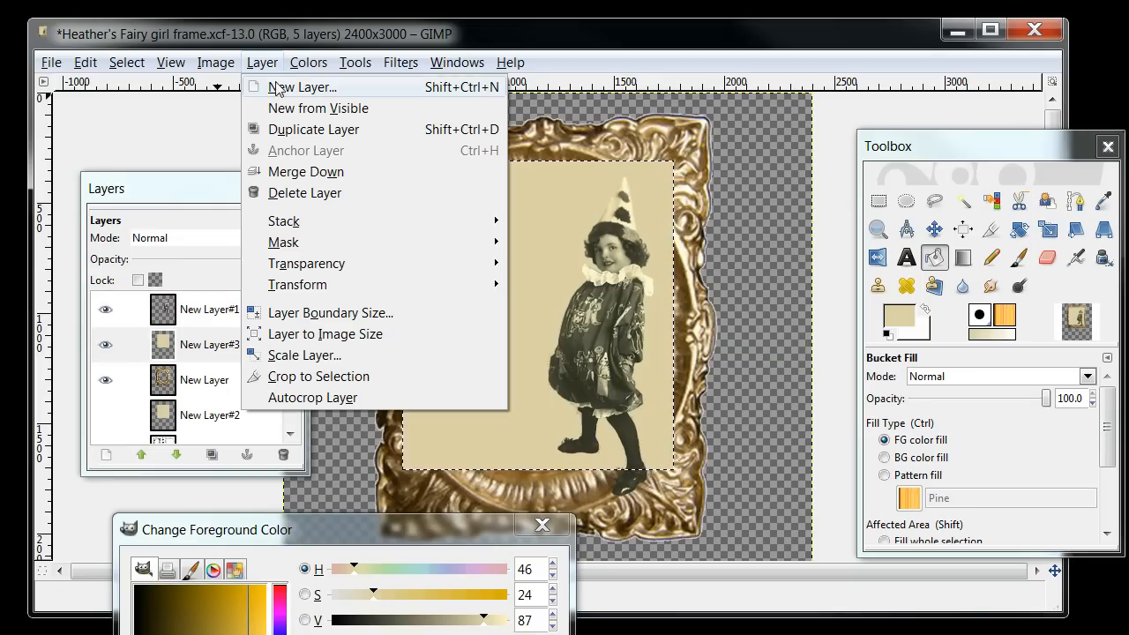
{"action": "mouse_move", "coordinate": [299, 231]}
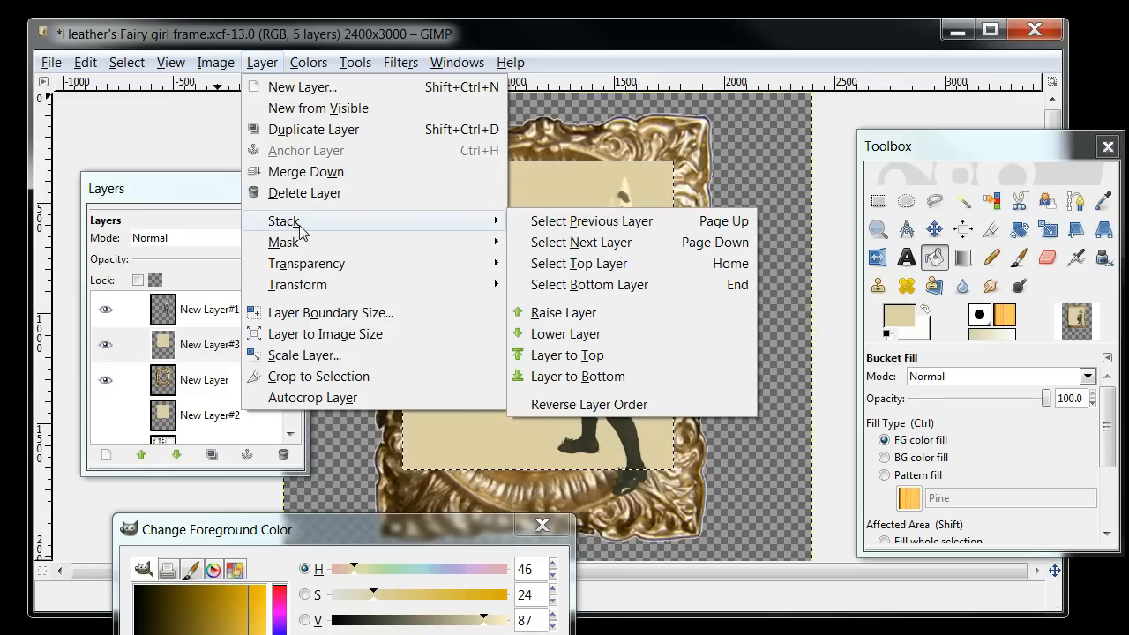
{"action": "left_click", "coordinate": [547, 334]}
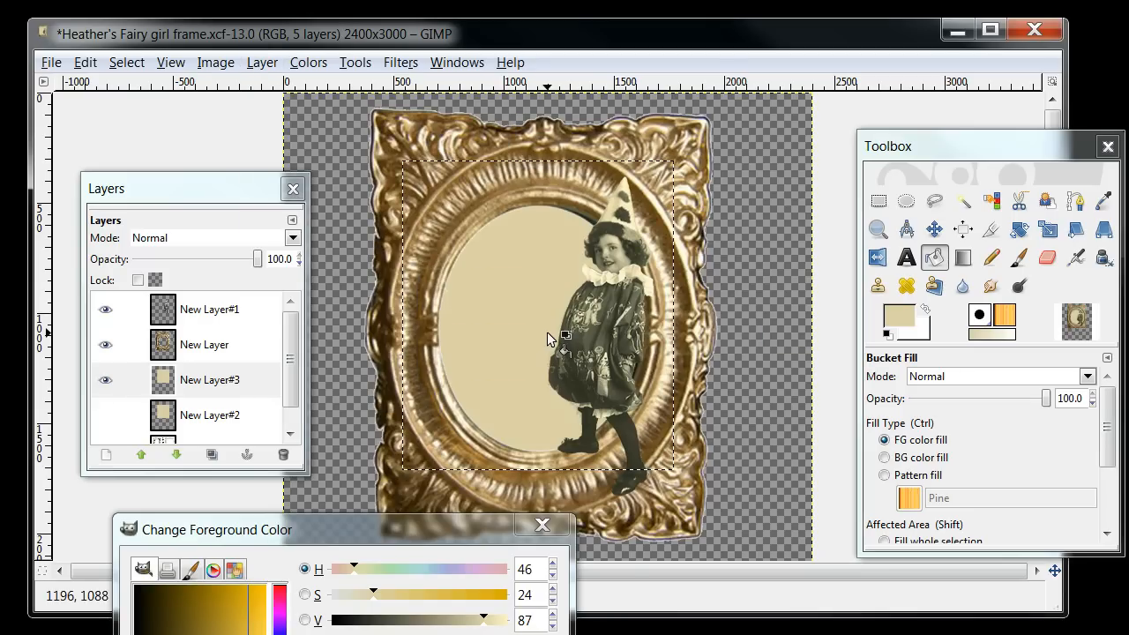
Make New Layer#3 the active layer and switch to the Dodge/Burn tool.
{"action": "left_click", "coordinate": [218, 386]}
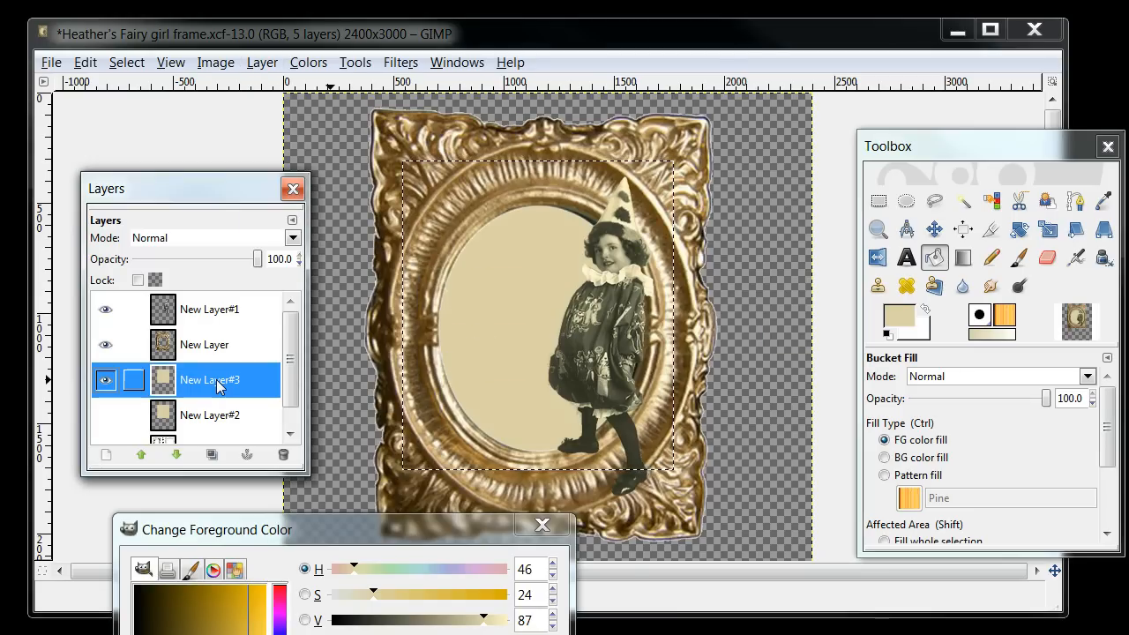
{"action": "mouse_move", "coordinate": [217, 386]}
{"action": "left_mouse_down"}
{"action": "mouse_move", "coordinate": [226, 361]}
{"action": "mouse_move", "coordinate": [232, 388]}
{"action": "mouse_move", "coordinate": [198, 392]}
{"action": "left_mouse_up"}
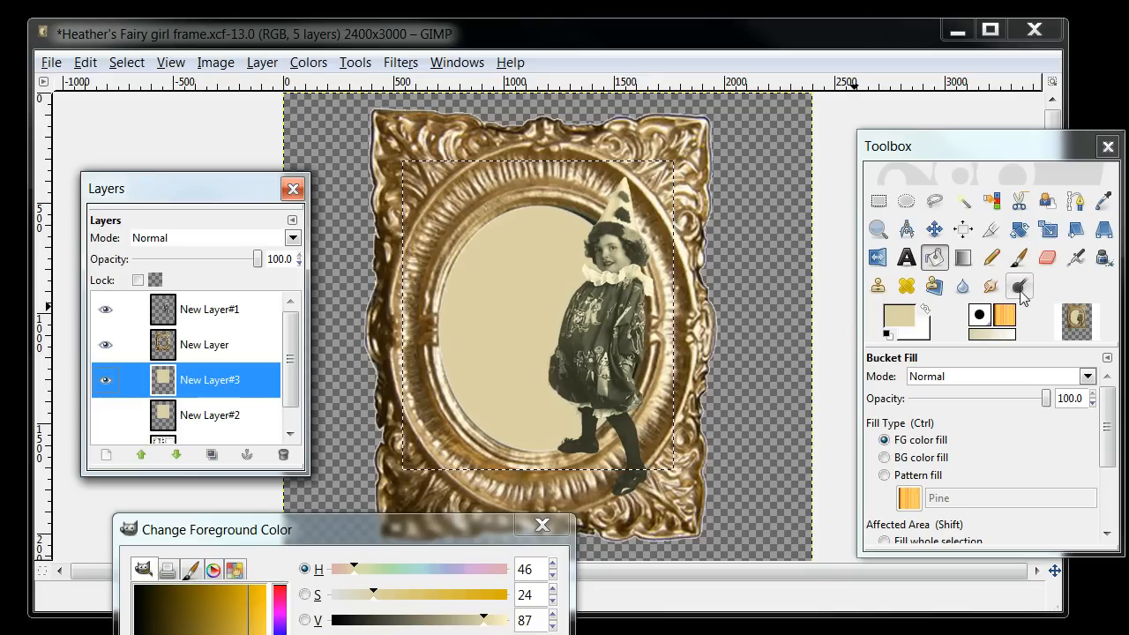
{"action": "left_click_drag", "start_coordinate": [1002, 148], "coordinate": [915, 139]}
{"action": "left_click", "coordinate": [932, 279]}
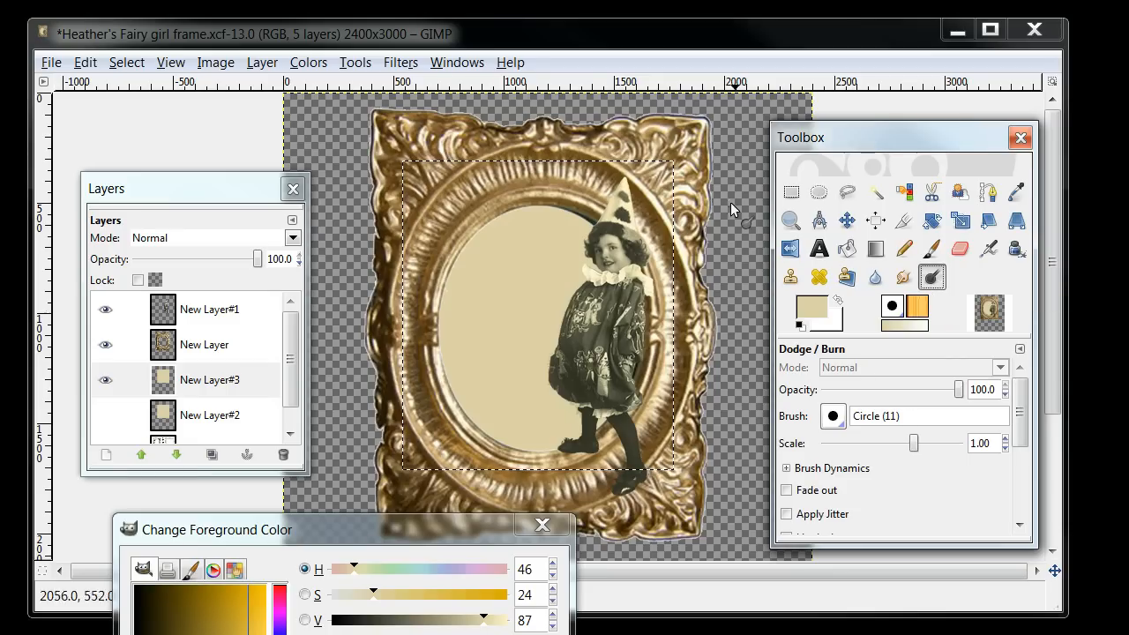
Bring up the Brushes dialog and choose the Handwriting_15 brush after trying other handwriting brushes.
{"action": "left_click", "coordinate": [455, 64]}
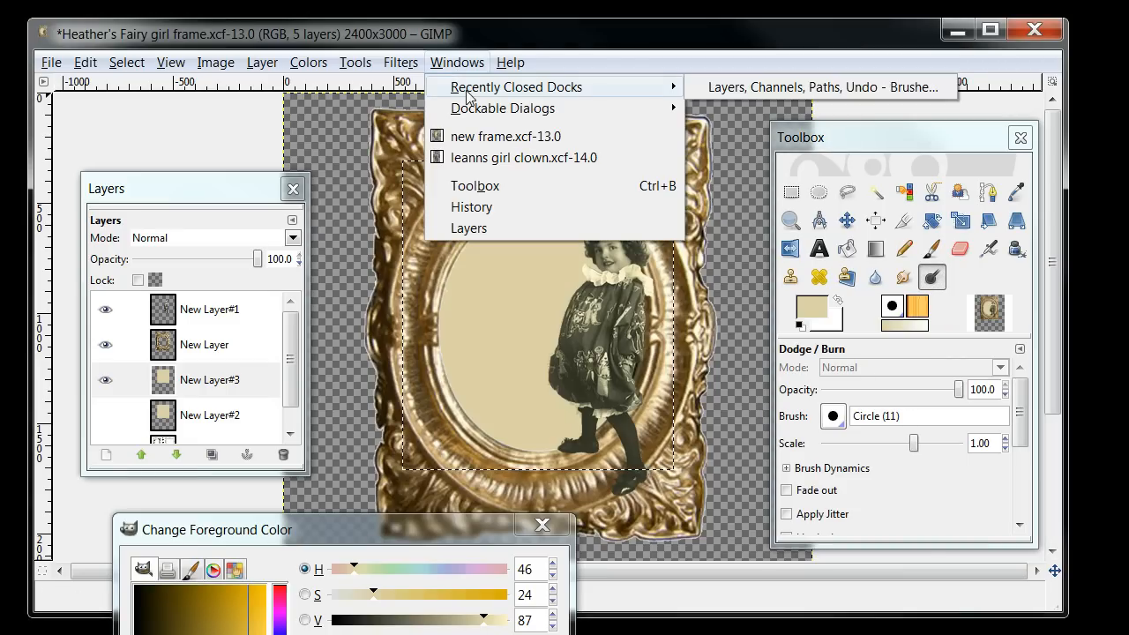
{"action": "mouse_move", "coordinate": [496, 109]}
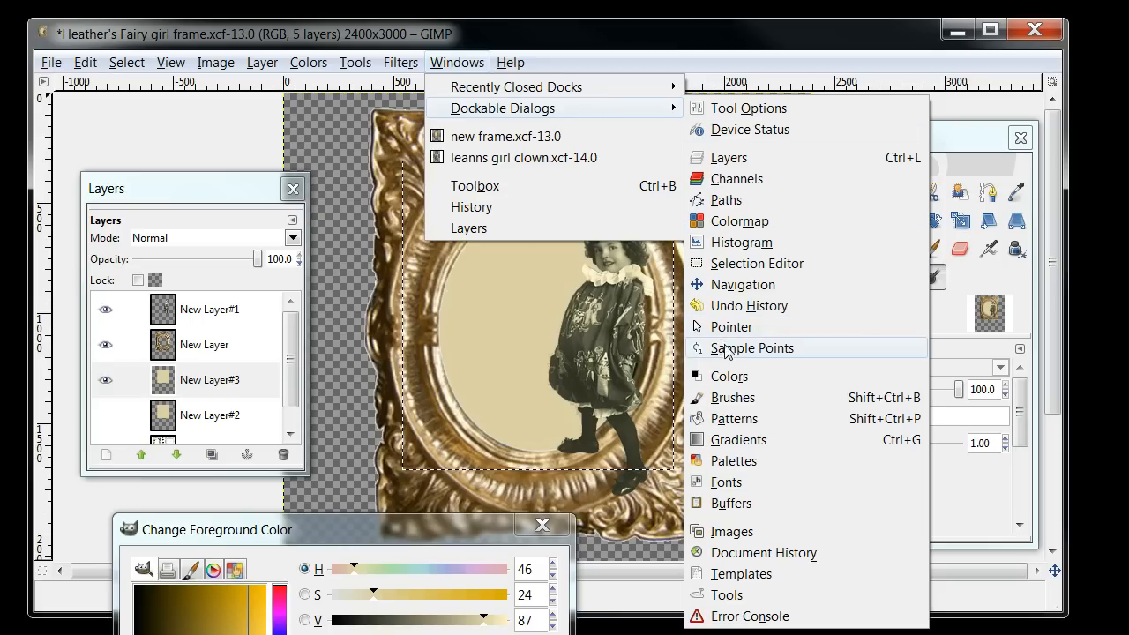
{"action": "left_click", "coordinate": [732, 396]}
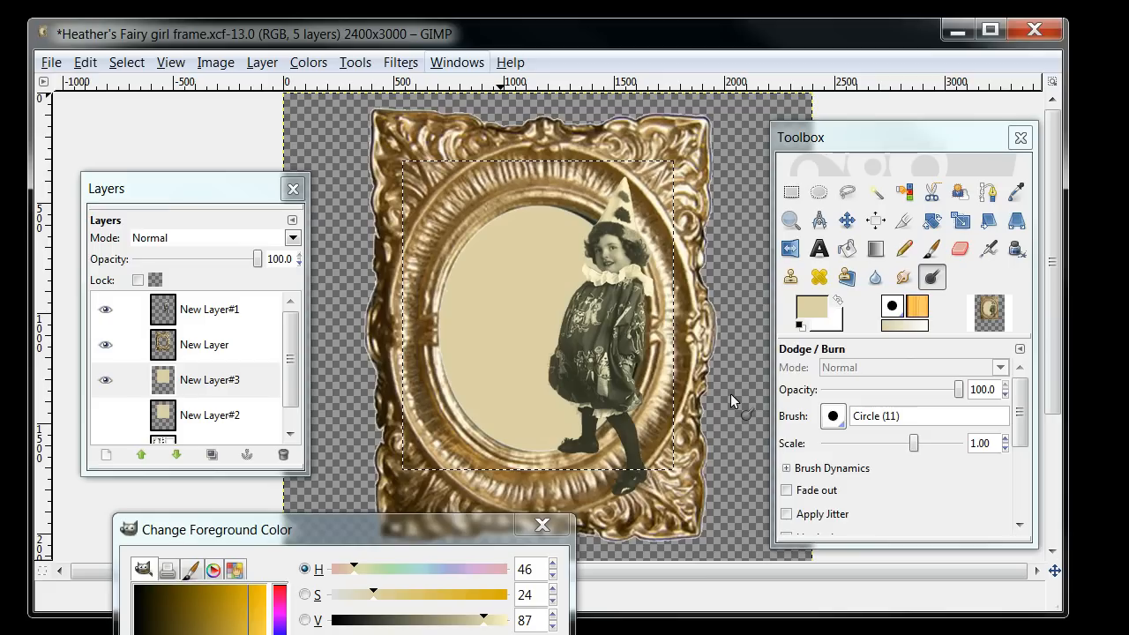
{"action": "left_click_drag", "start_coordinate": [745, 289], "coordinate": [843, 248]}
{"action": "left_click_drag", "start_coordinate": [911, 340], "coordinate": [913, 393]}
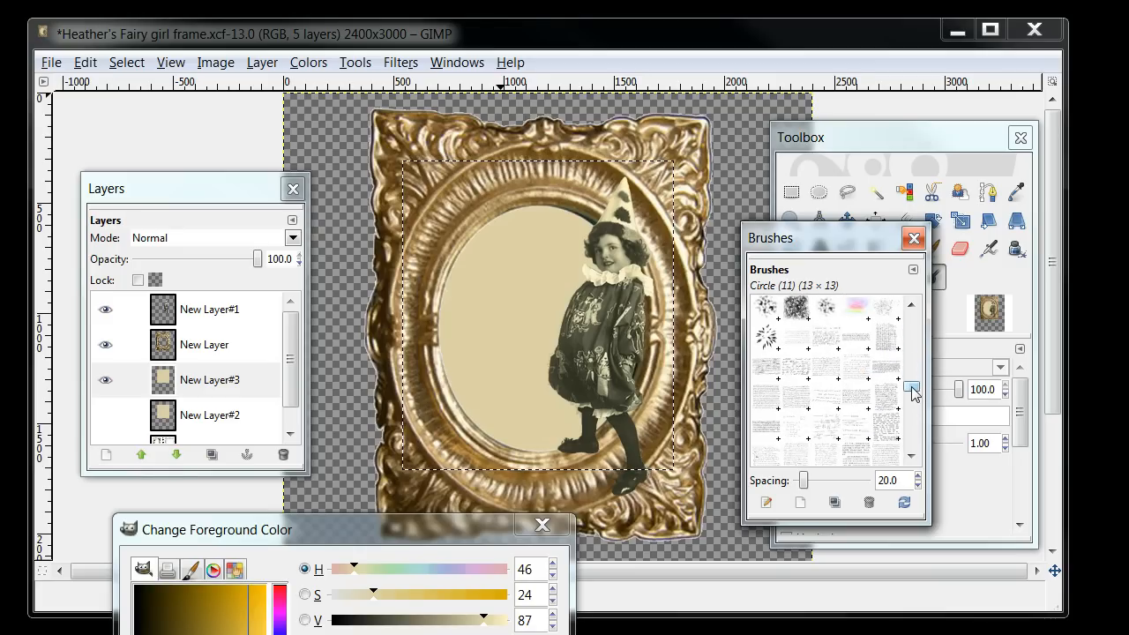
{"action": "left_click", "coordinate": [804, 401]}
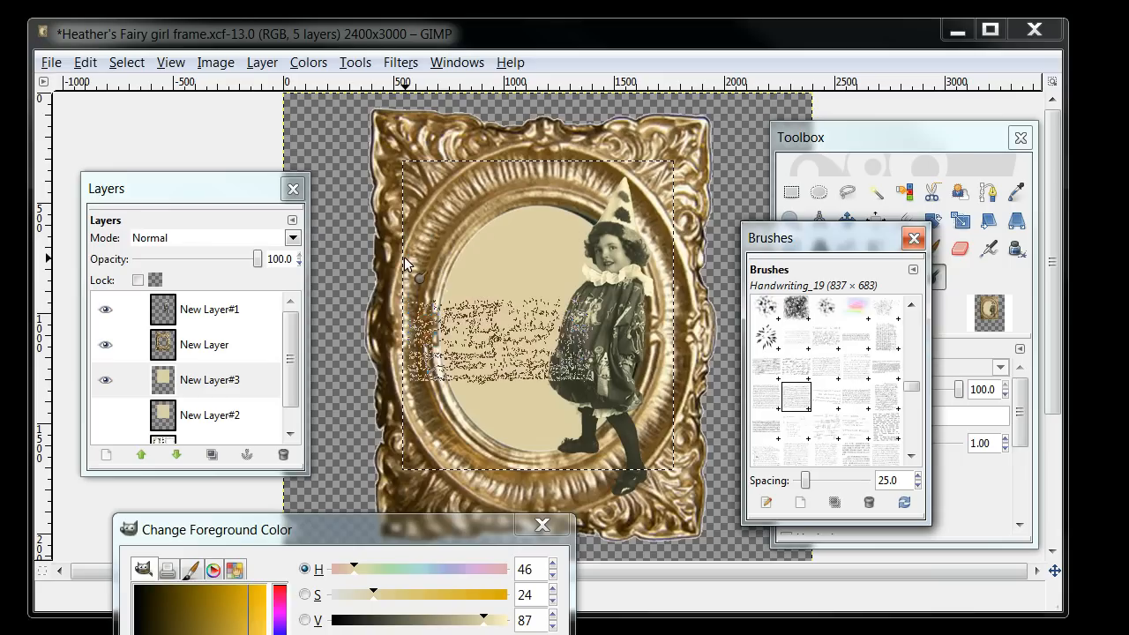
{"action": "left_click", "coordinate": [768, 401]}
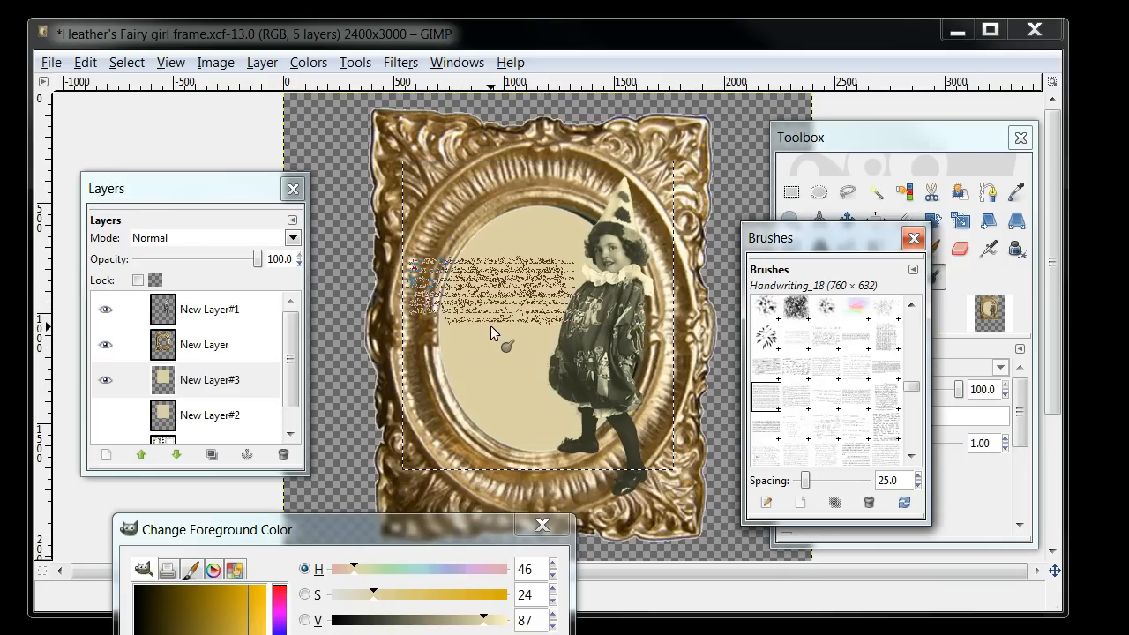
{"action": "left_click", "coordinate": [886, 451]}
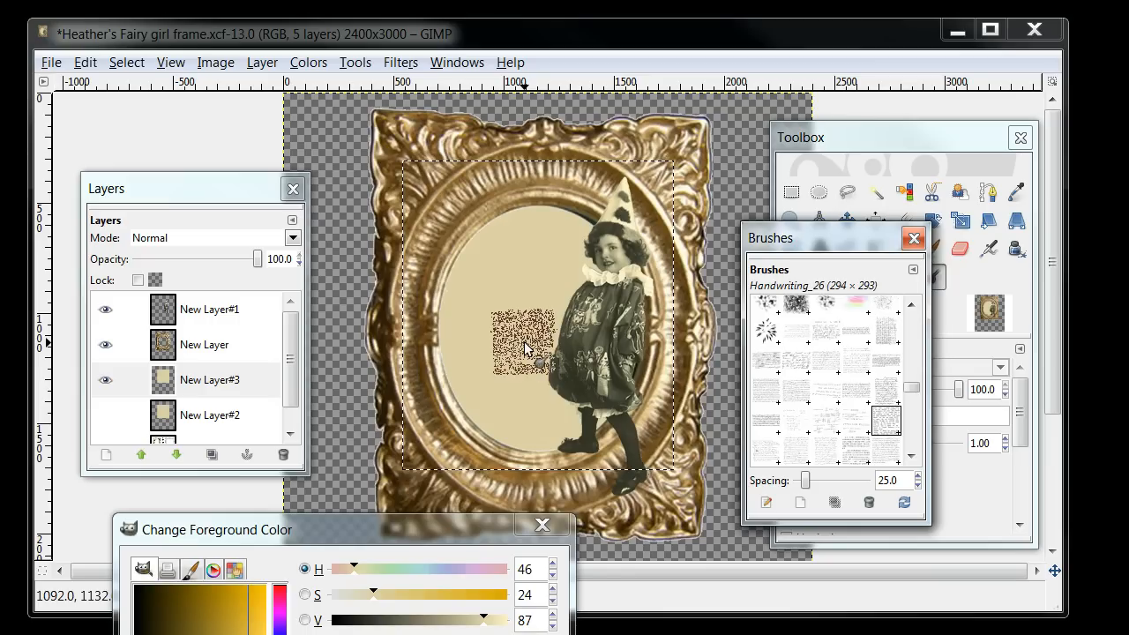
{"action": "left_click", "coordinate": [825, 366]}
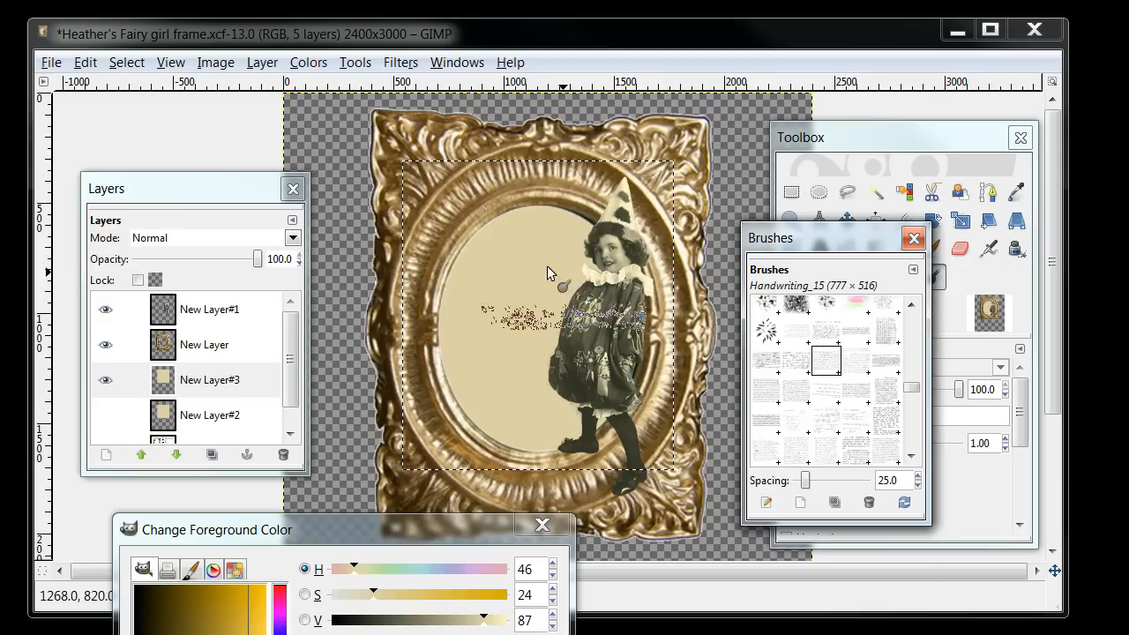
Try to burn the handwriting into the cream background using the Burn type with the Shadows range.
{"action": "left_click", "coordinate": [527, 263]}
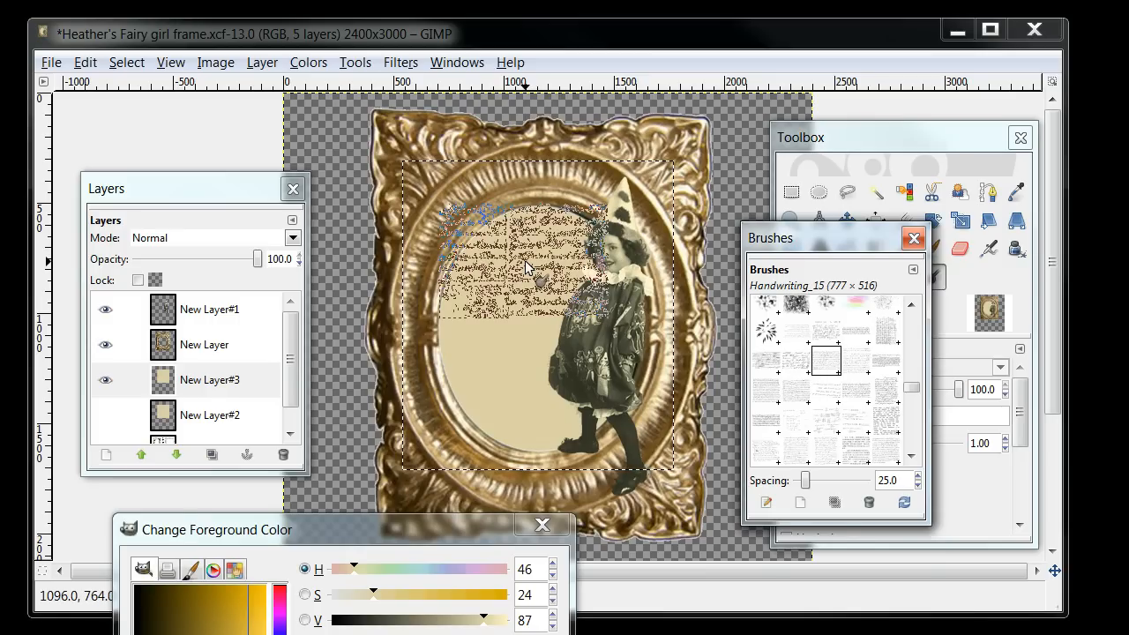
{"action": "left_click_drag", "start_coordinate": [827, 249], "coordinate": [1128, 292]}
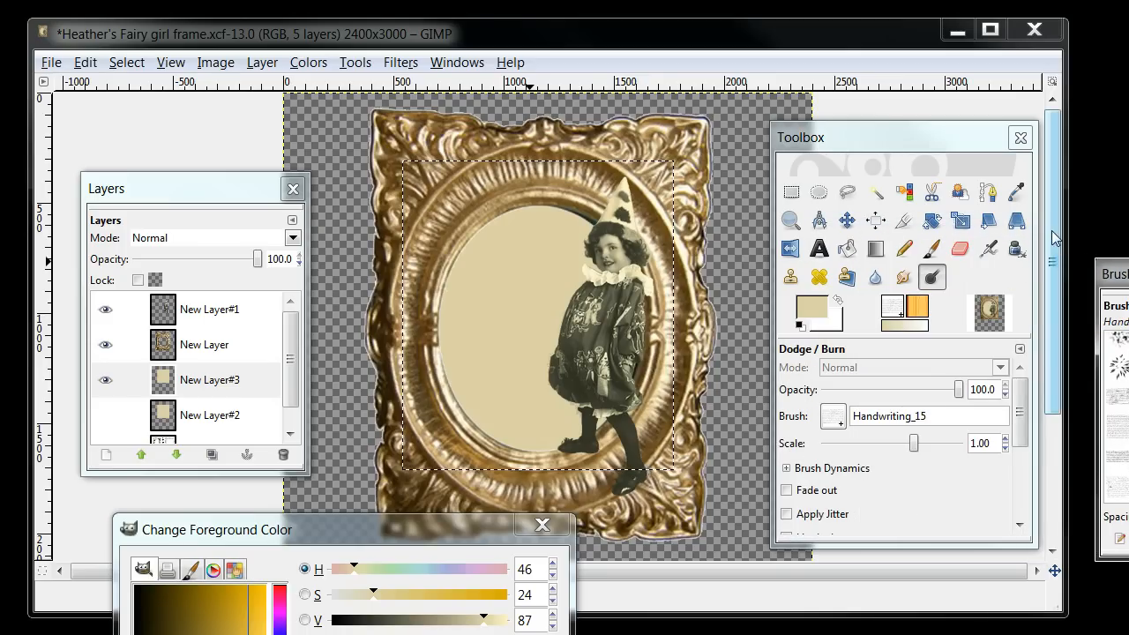
{"action": "left_click_drag", "start_coordinate": [1014, 401], "coordinate": [1016, 472]}
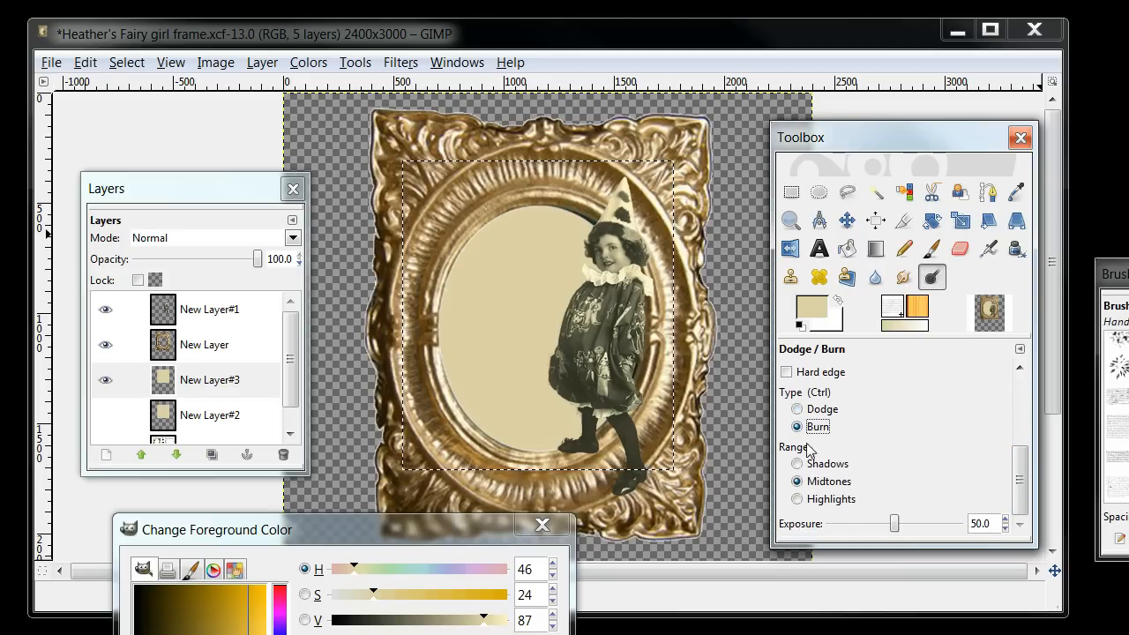
{"action": "mouse_move", "coordinate": [532, 277]}
{"action": "left_mouse_down"}
{"action": "mouse_move", "coordinate": [600, 291]}
{"action": "mouse_move", "coordinate": [501, 254]}
{"action": "left_mouse_up"}
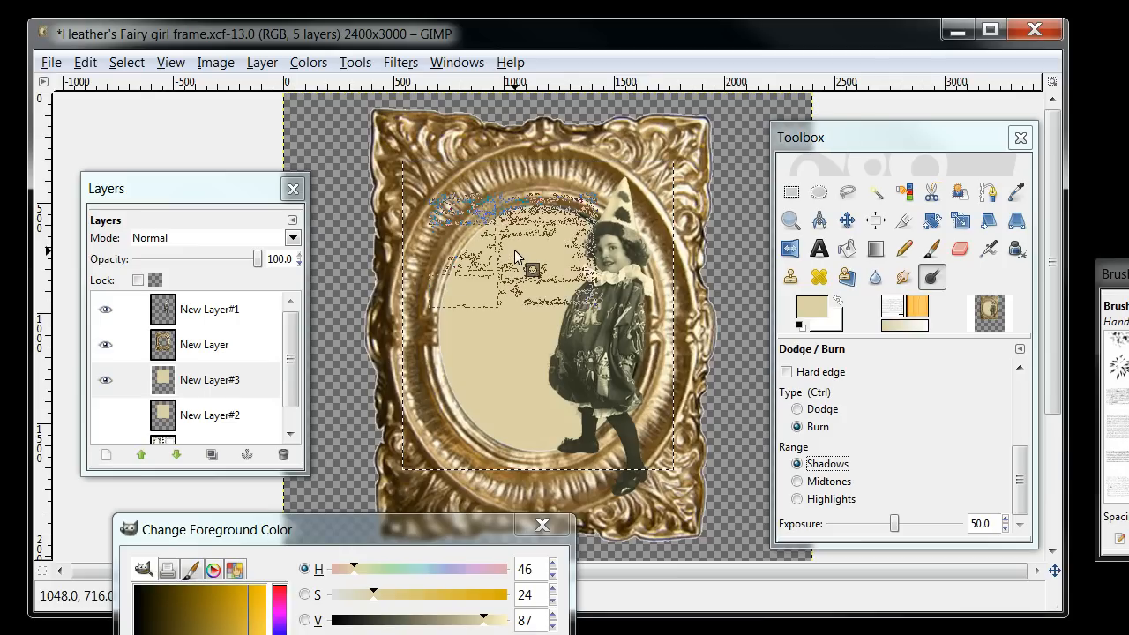
{"action": "left_click", "coordinate": [512, 399]}
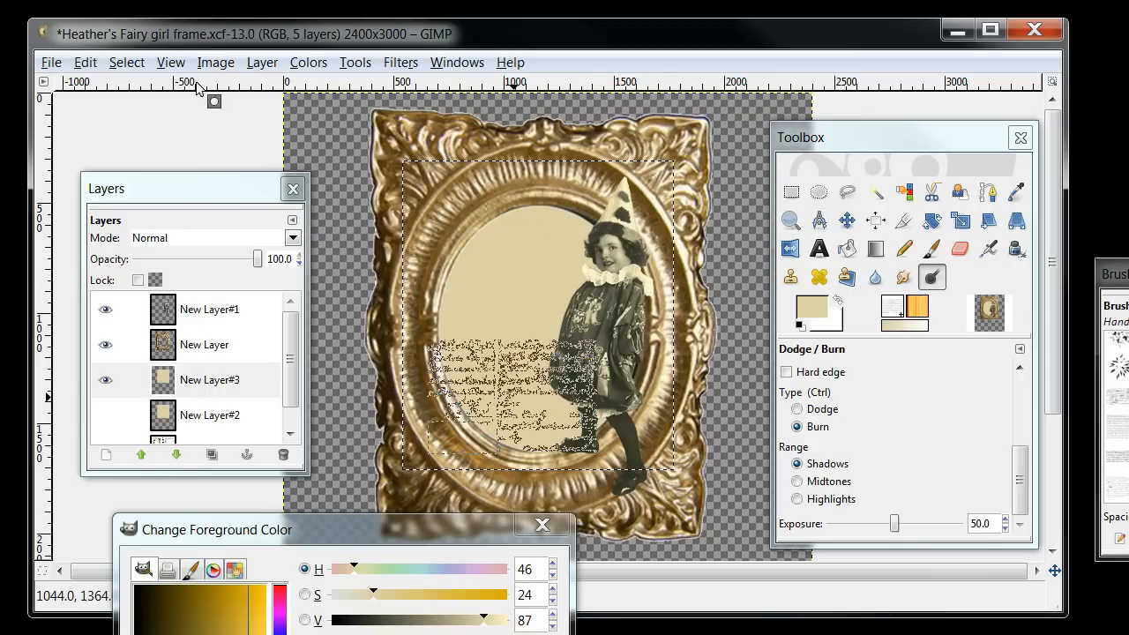
{"action": "key", "text": "ctrl+z"}
Clear the selection and try burning the handwriting into the cream background with the Highlights range.
{"action": "left_click", "coordinate": [132, 64]}
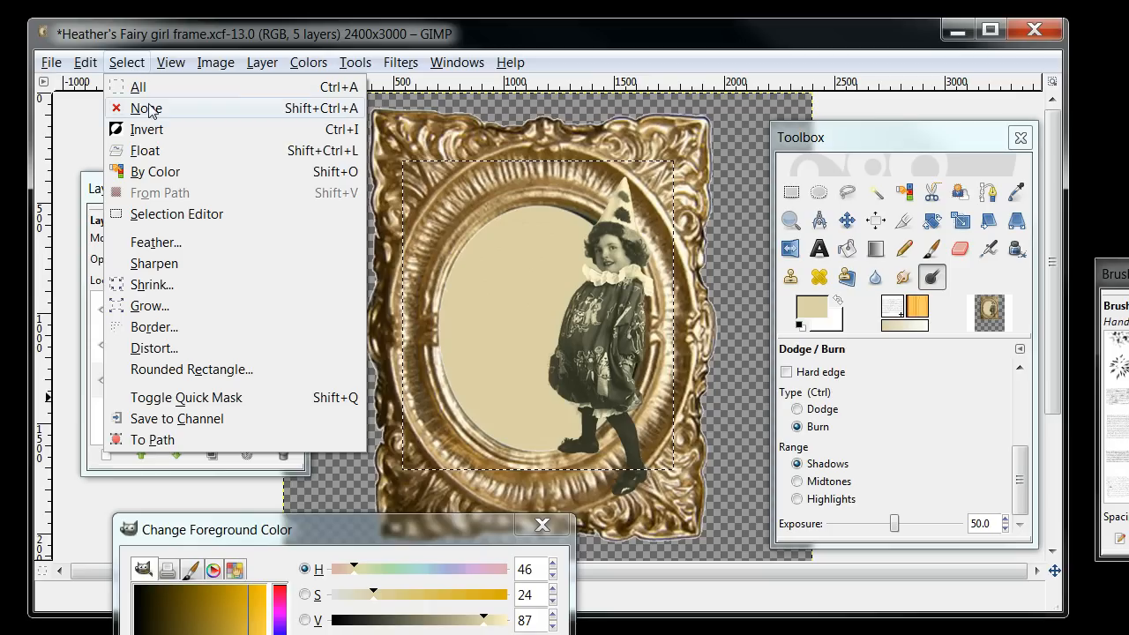
{"action": "left_click", "coordinate": [148, 108]}
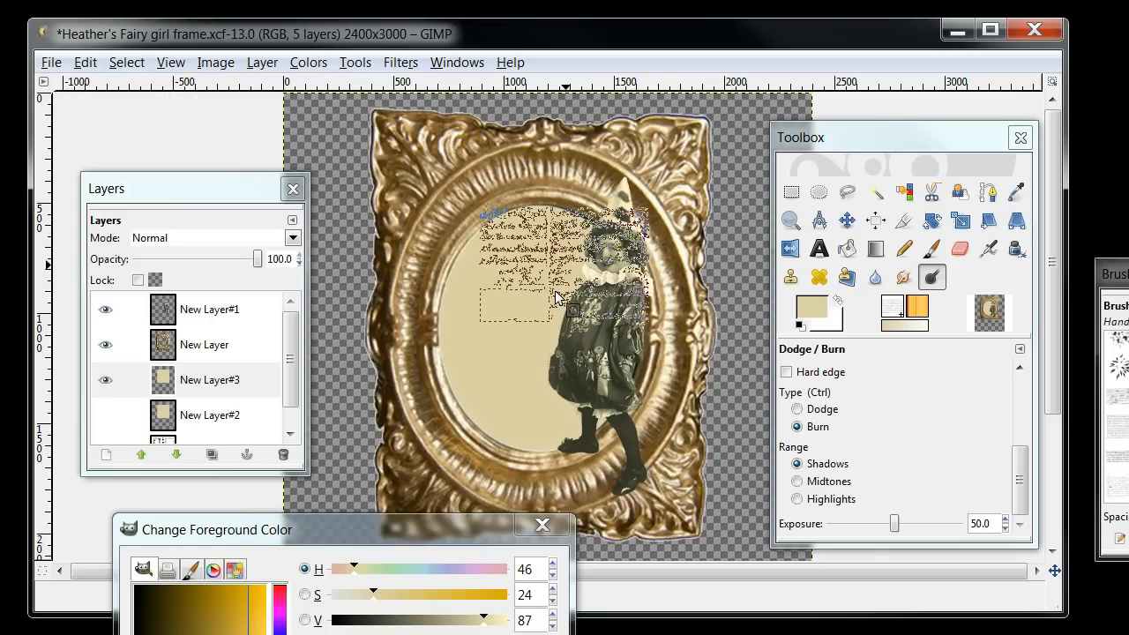
{"action": "left_click", "coordinate": [800, 499]}
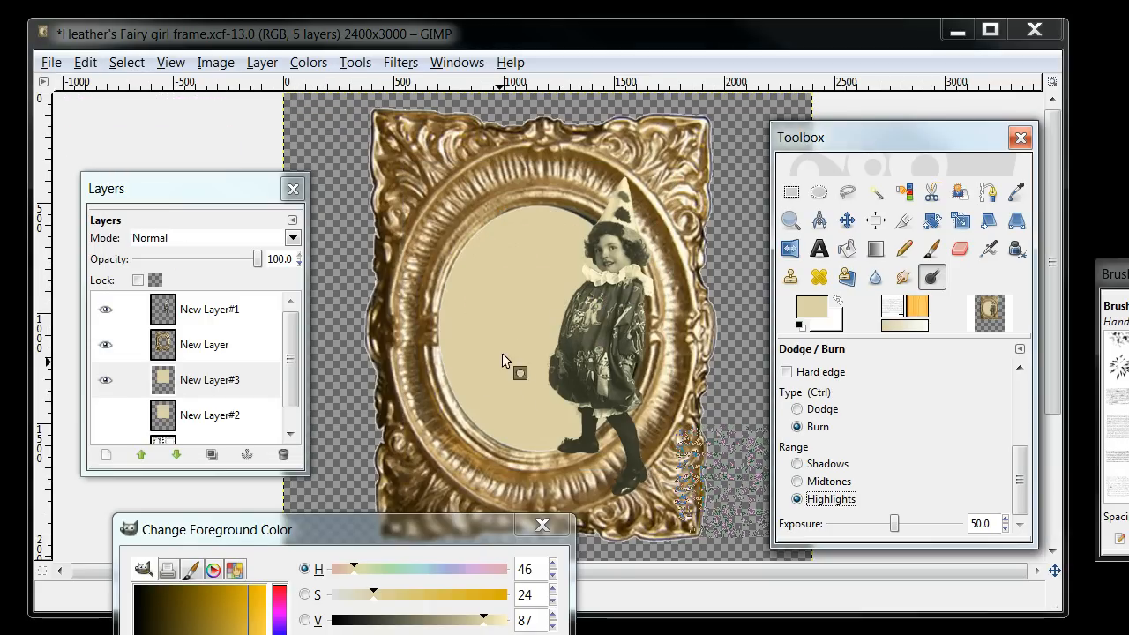
{"action": "left_click", "coordinate": [542, 319]}
{"action": "left_click", "coordinate": [543, 319]}
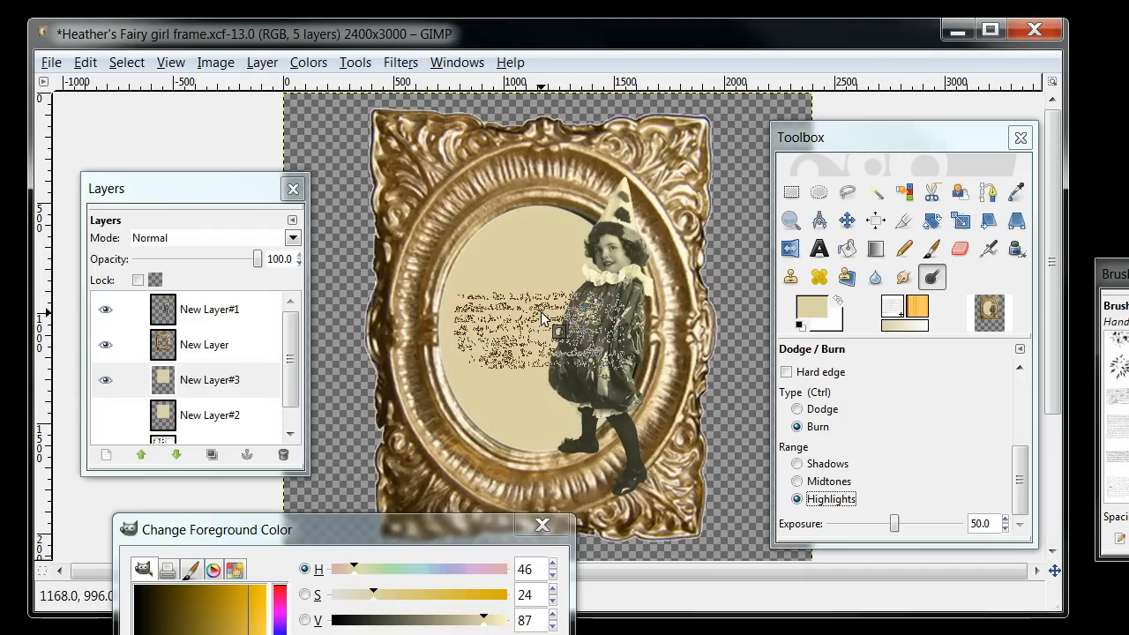
{"action": "left_click", "coordinate": [543, 319]}
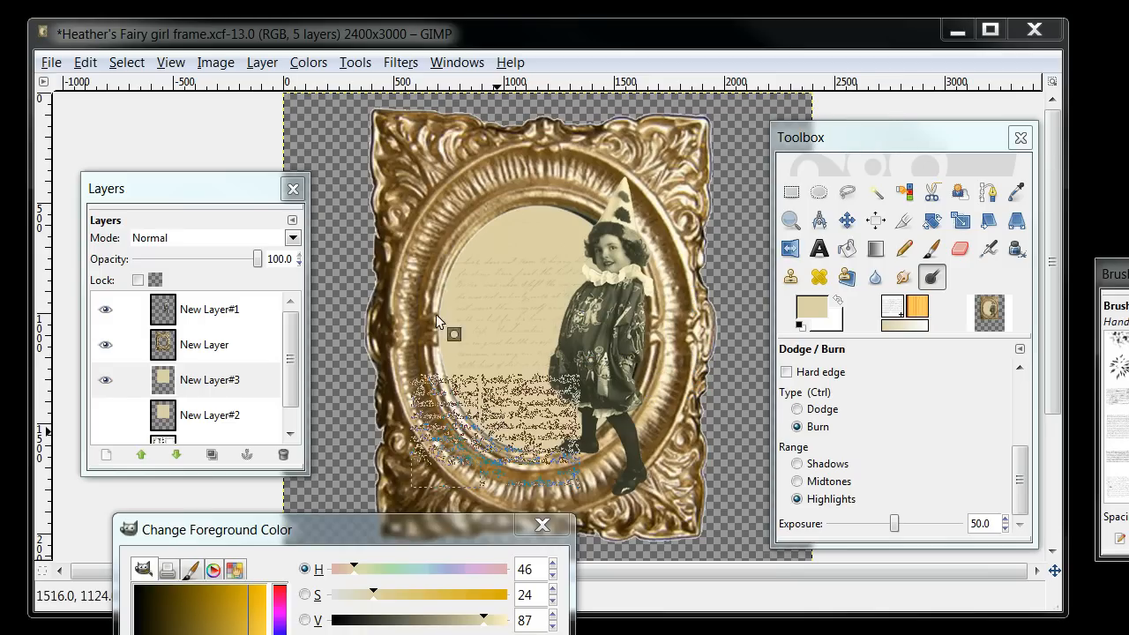
Undo the burned handwriting stamps and the removal of the rectangular selection.
{"action": "left_click", "coordinate": [85, 61]}
{"action": "left_click", "coordinate": [103, 81]}
{"action": "left_click", "coordinate": [85, 62]}
{"action": "left_click", "coordinate": [114, 87]}
{"action": "left_click", "coordinate": [86, 64]}
{"action": "left_click", "coordinate": [104, 87]}
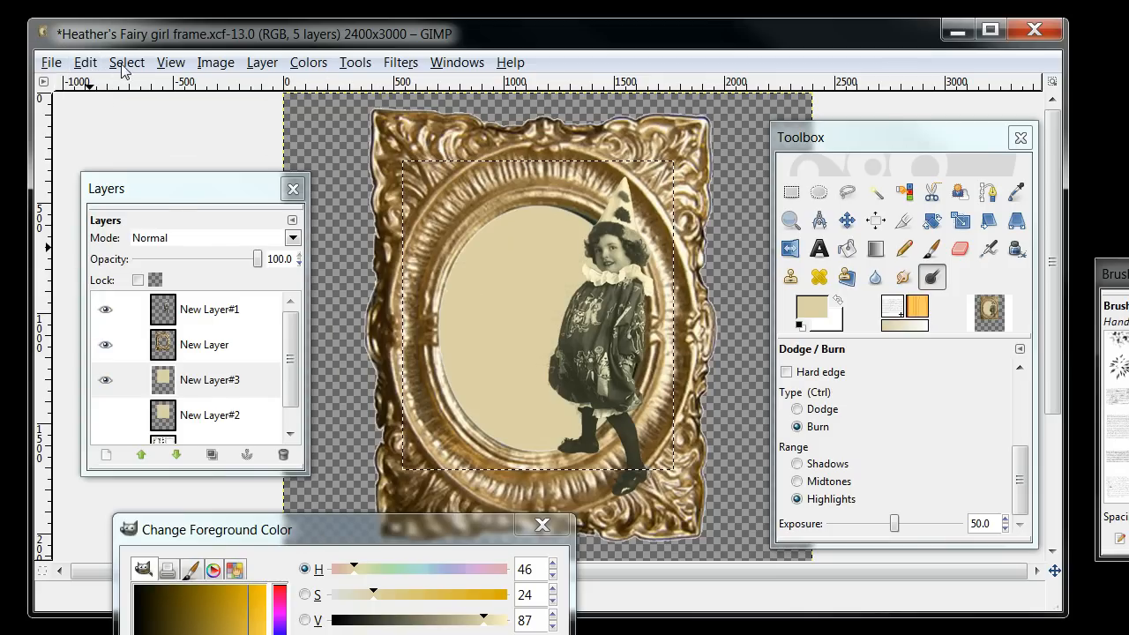
Clear the rectangular selection and switch to the Paintbrush tool.
{"action": "left_click", "coordinate": [126, 63]}
{"action": "left_click", "coordinate": [145, 109]}
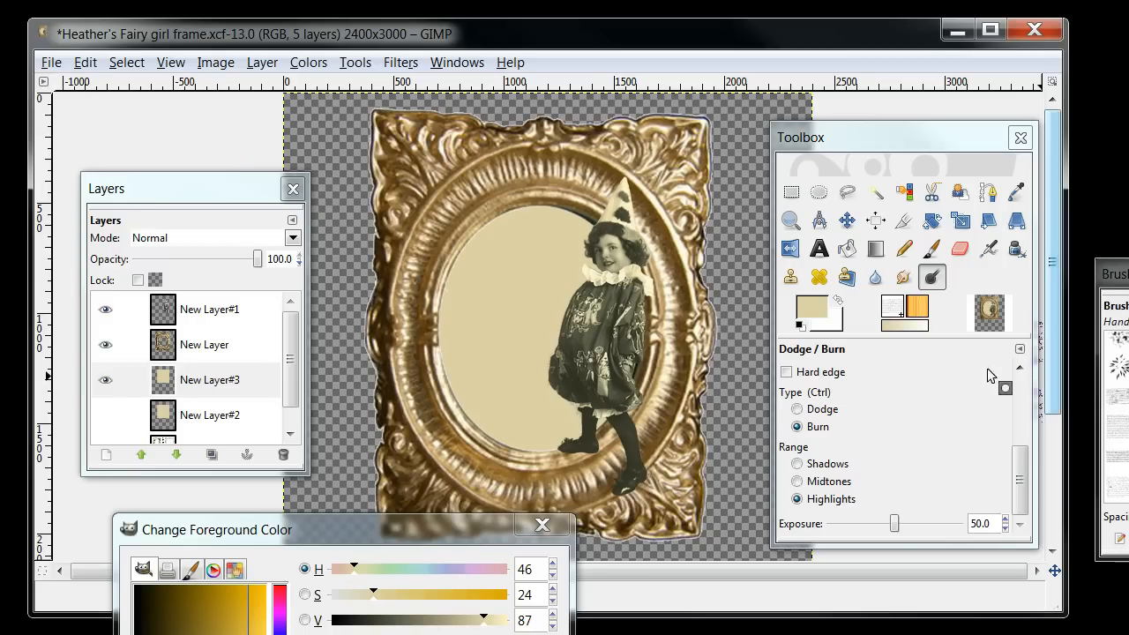
{"action": "left_click", "coordinate": [929, 249]}
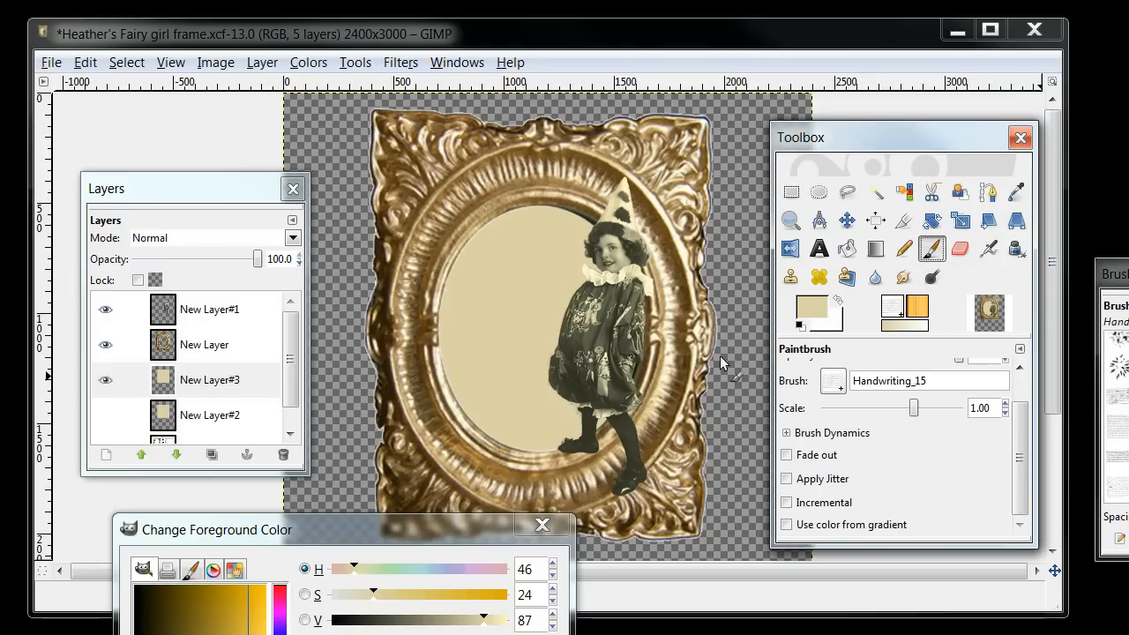
Sample a dark brown from the gold frame layer as the foreground color with the Color Picker.
{"action": "left_click_drag", "start_coordinate": [385, 525], "coordinate": [395, 260]}
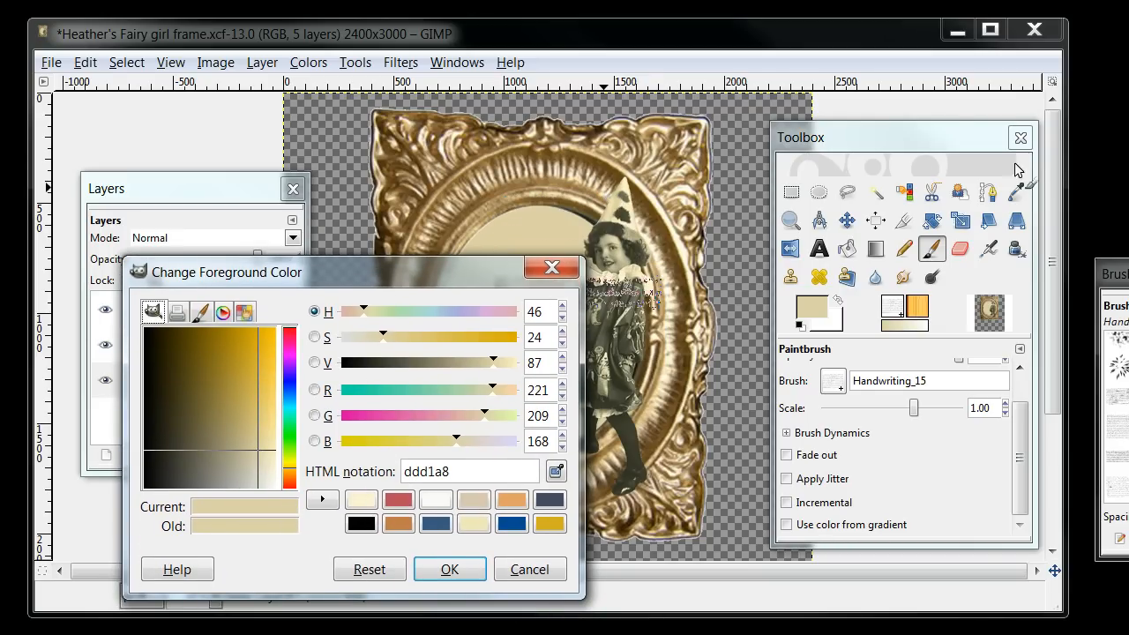
{"action": "left_click", "coordinate": [1016, 192]}
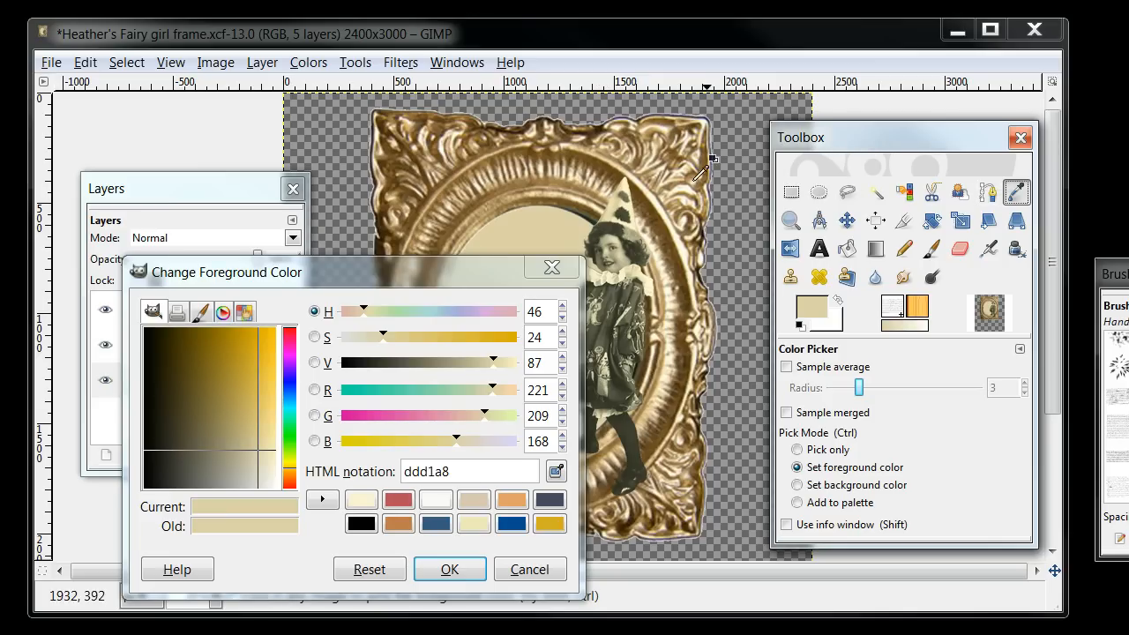
{"action": "left_click_drag", "start_coordinate": [438, 276], "coordinate": [474, 465]}
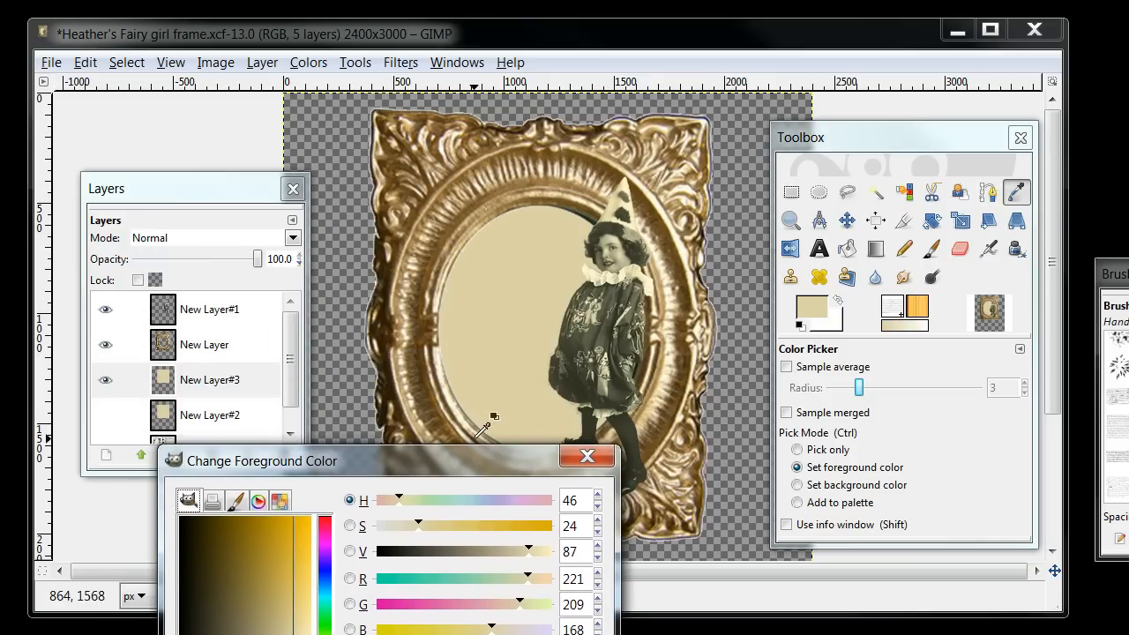
{"action": "left_click", "coordinate": [209, 353]}
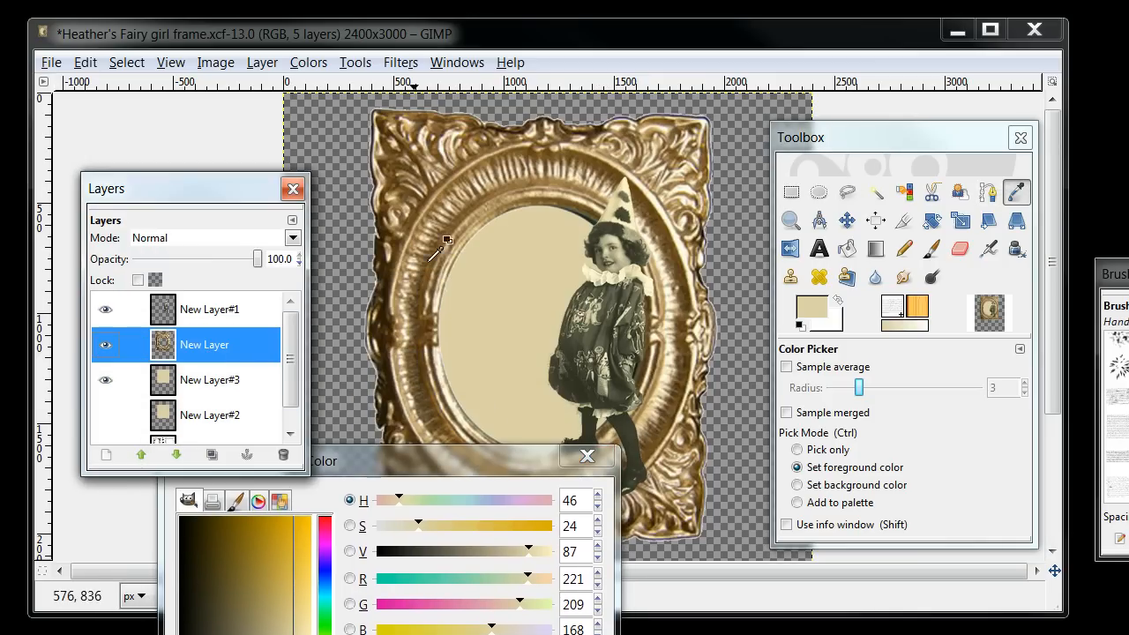
{"action": "left_click", "coordinate": [485, 193]}
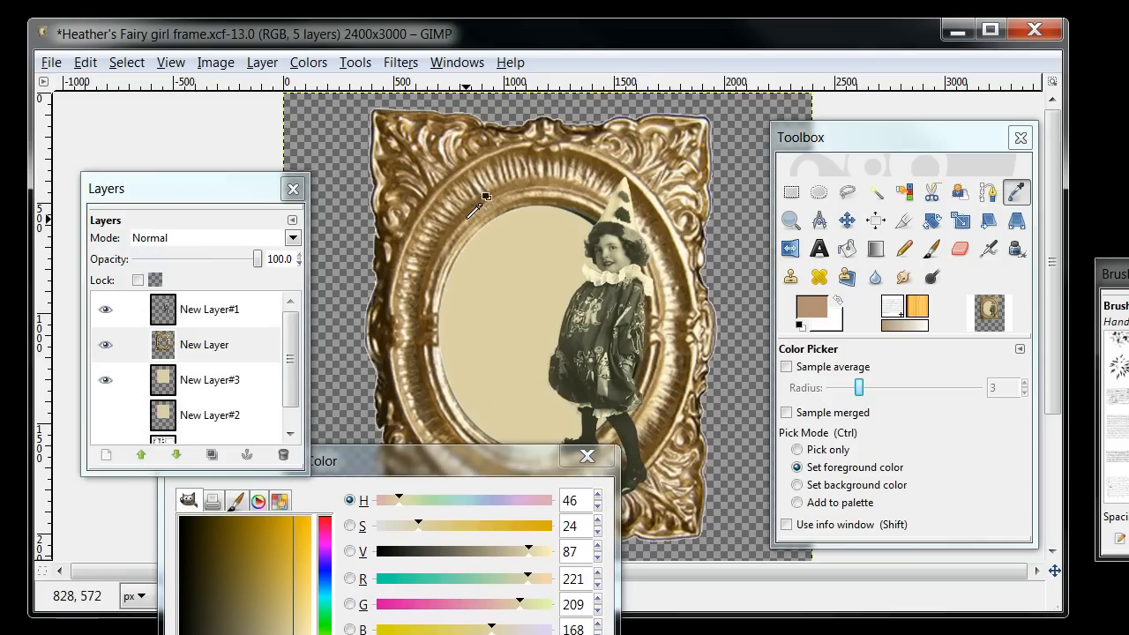
{"action": "left_click", "coordinate": [525, 140]}
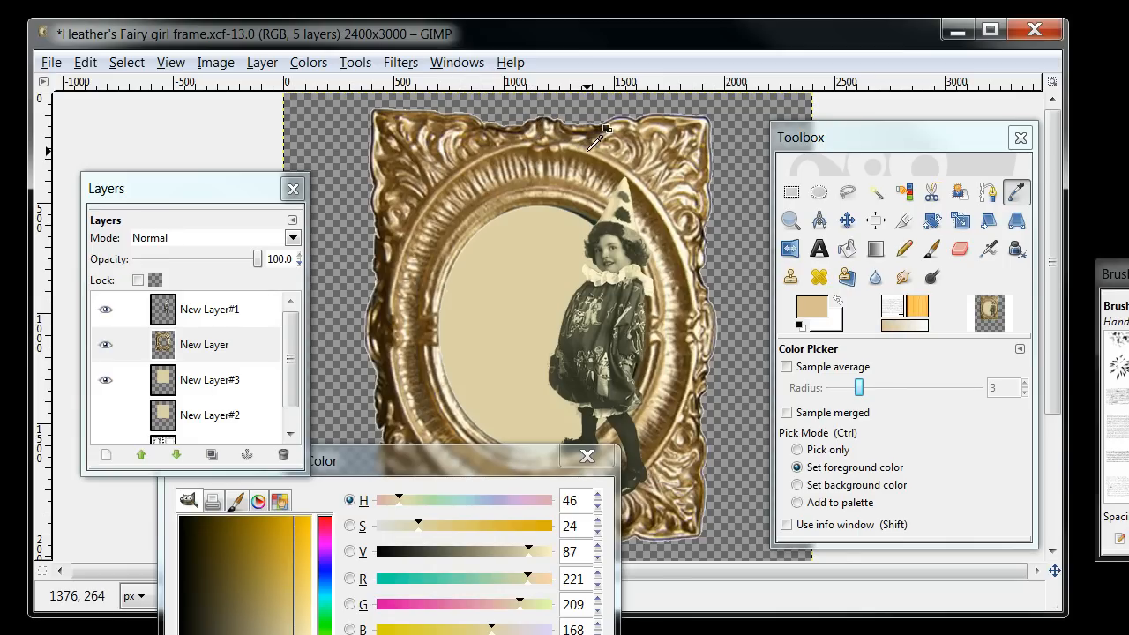
{"action": "left_click", "coordinate": [636, 134]}
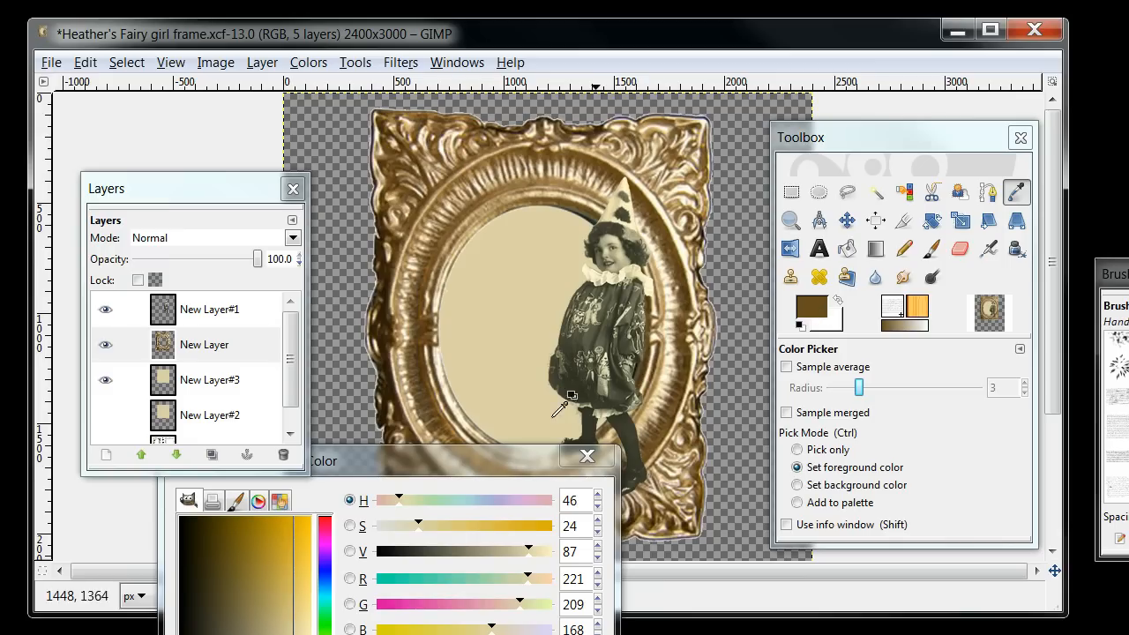
Load the sampled brown 674c1d into the foreground color dialog and add it to the saved color swatches.
{"action": "left_click_drag", "start_coordinate": [467, 470], "coordinate": [429, 247]}
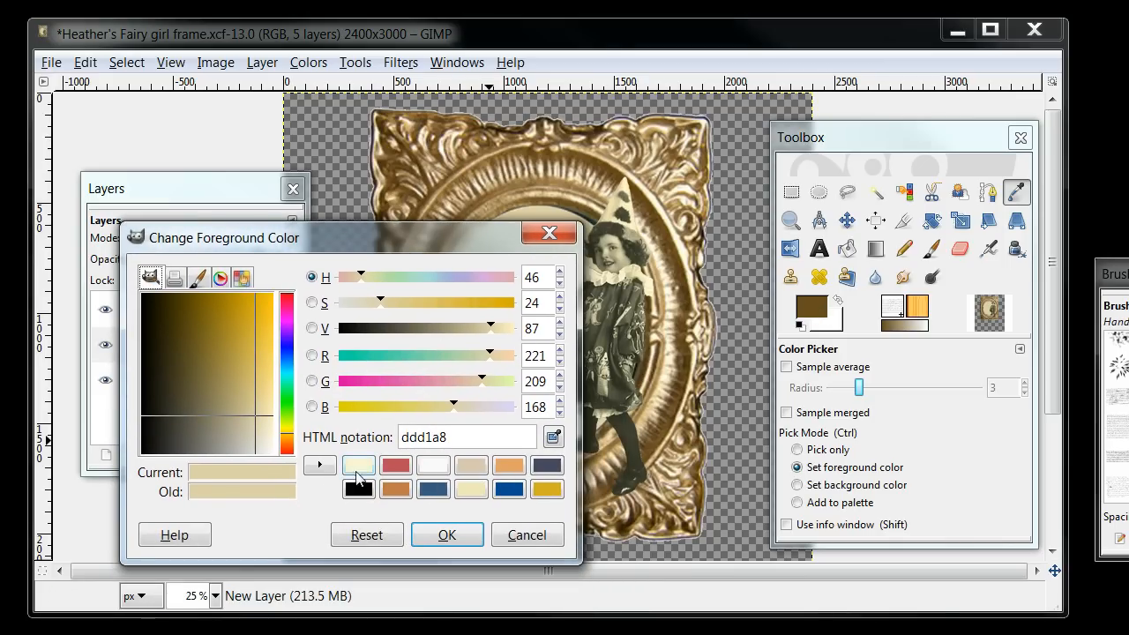
{"action": "left_click", "coordinate": [818, 310]}
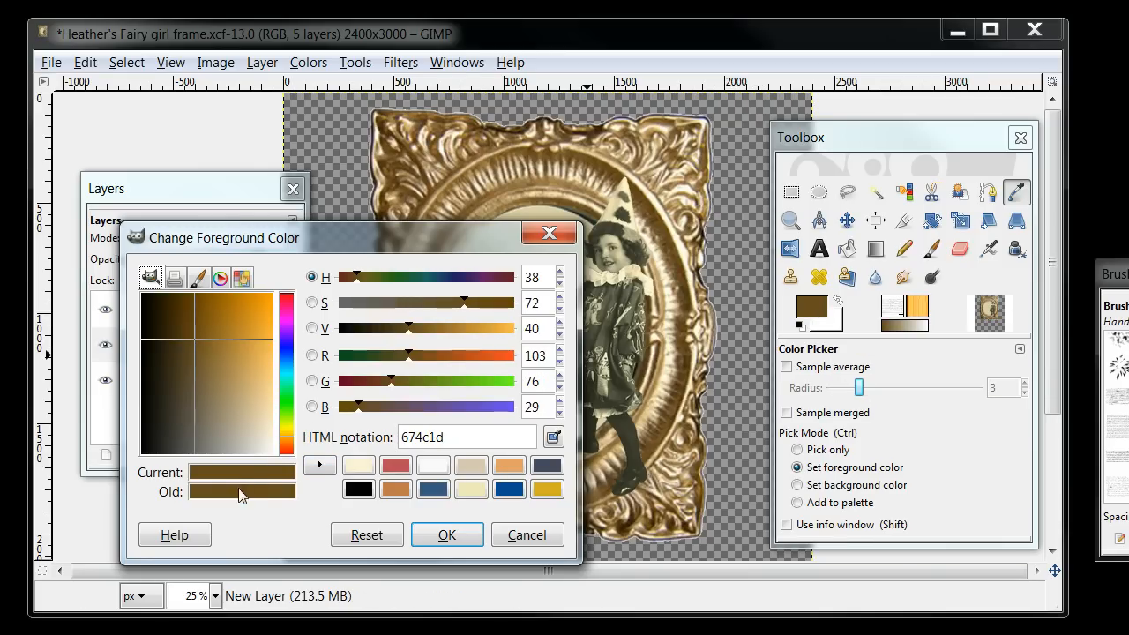
{"action": "left_click", "coordinate": [319, 466]}
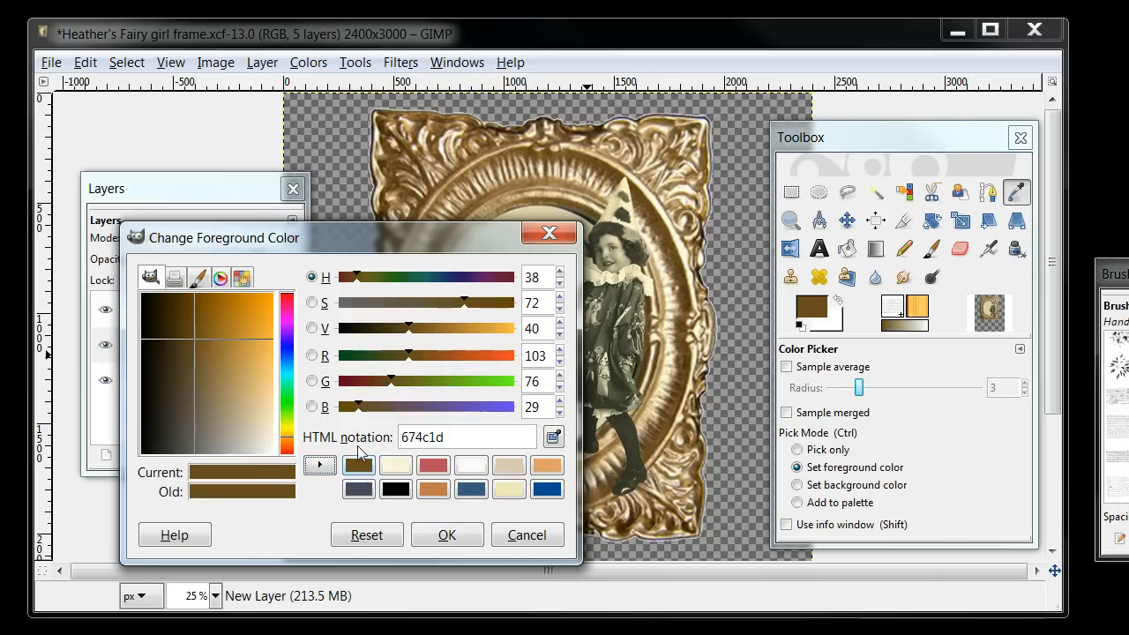
{"action": "left_click_drag", "start_coordinate": [344, 244], "coordinate": [270, 630]}
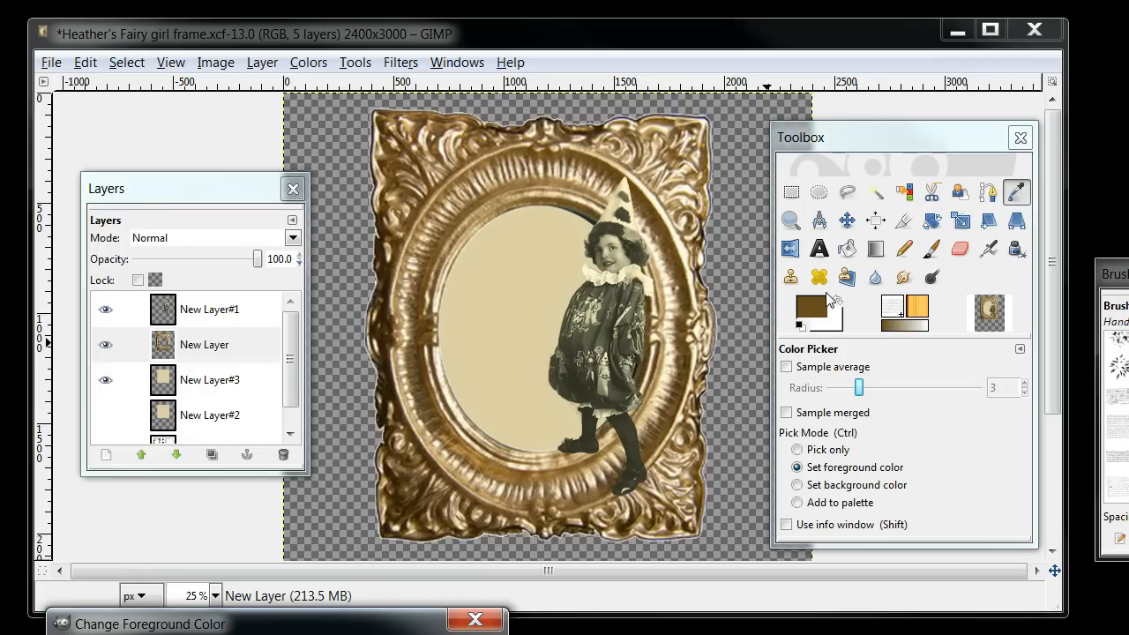
Switch to the Paintbrush, add a new transparent layer directly above the cream background layer, and make it active.
{"action": "left_click", "coordinate": [931, 253]}
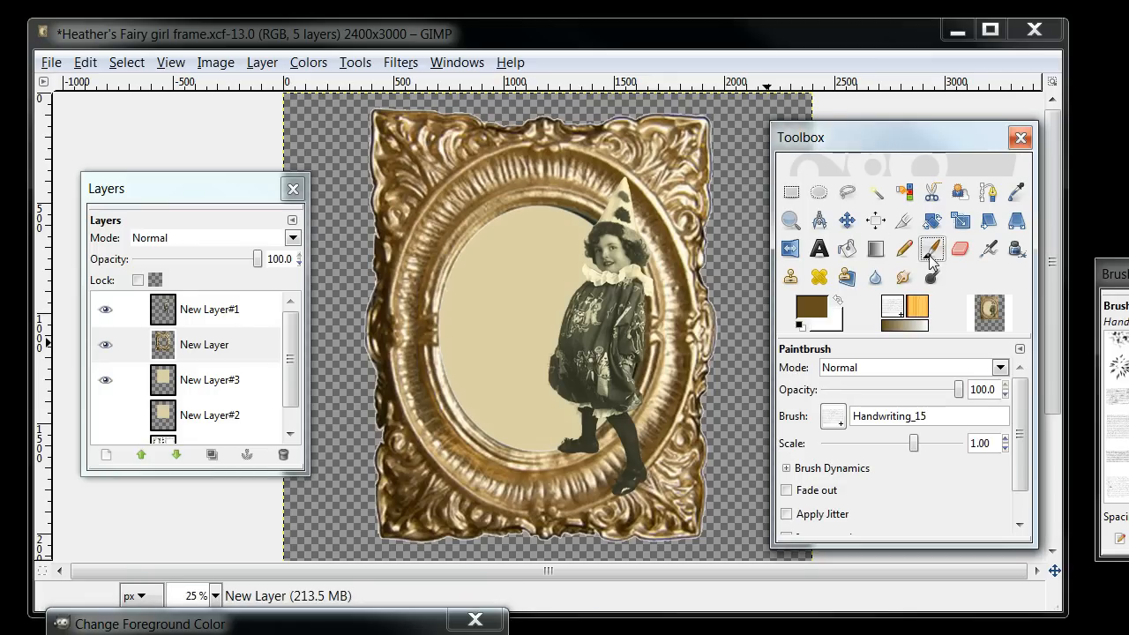
{"action": "left_click", "coordinate": [208, 388]}
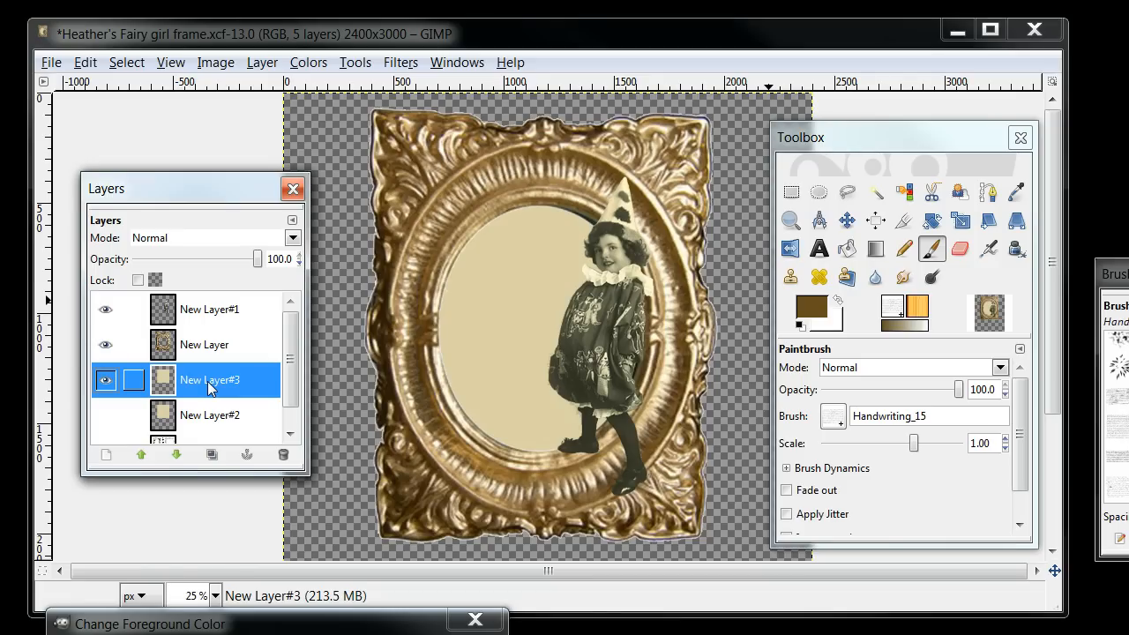
{"action": "left_click", "coordinate": [292, 221]}
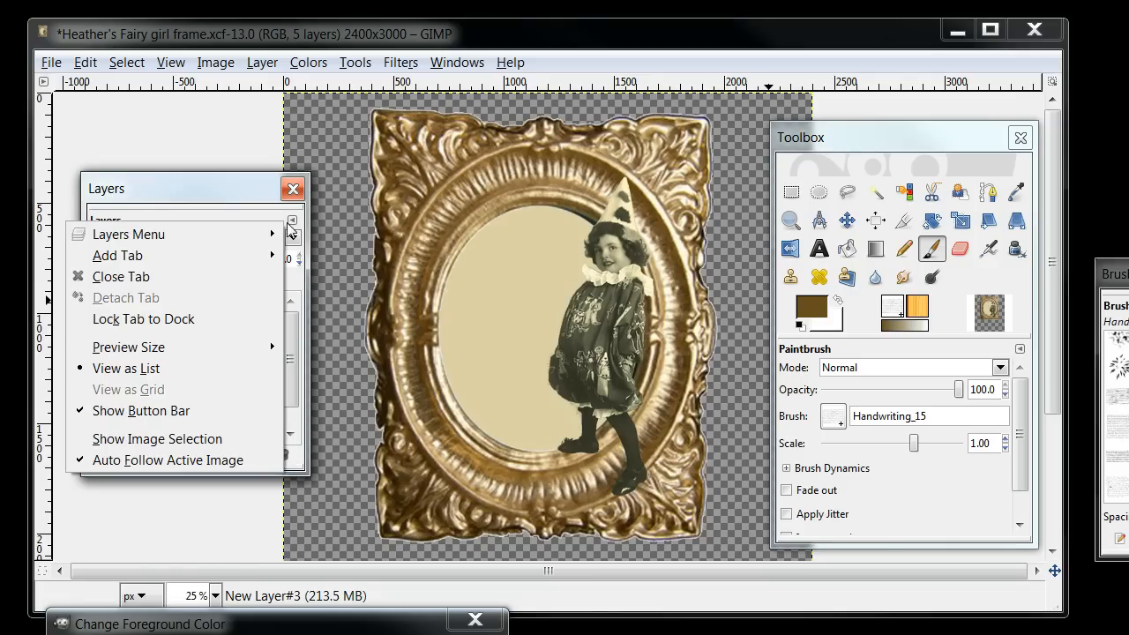
{"action": "mouse_move", "coordinate": [226, 235]}
{"action": "key", "text": "Escape"}
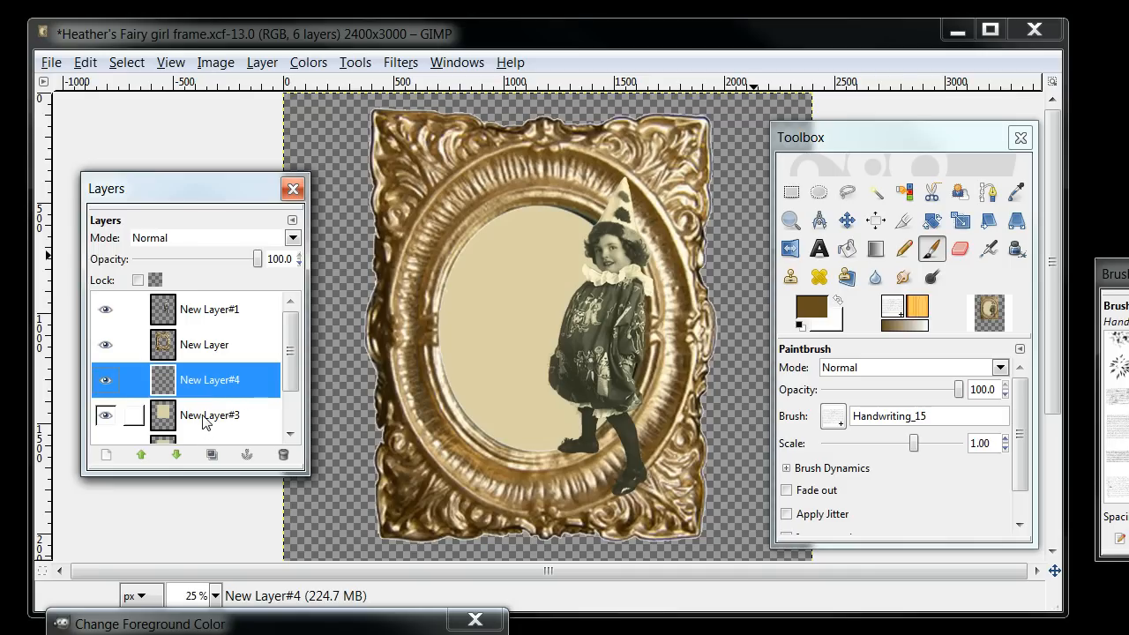
{"action": "left_click", "coordinate": [201, 421]}
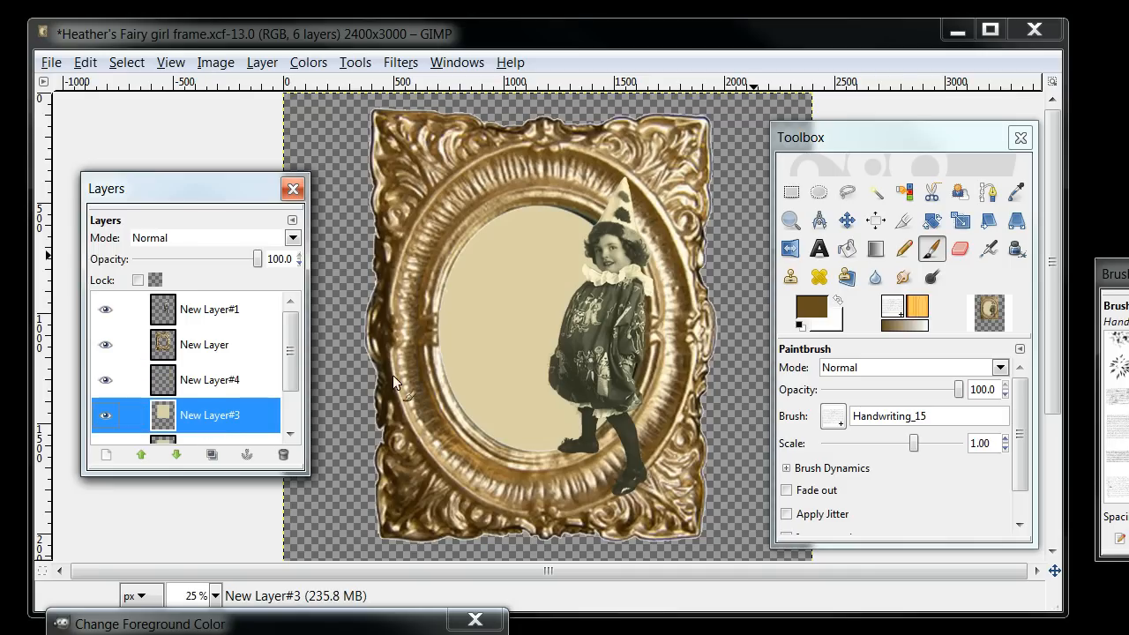
{"action": "left_click", "coordinate": [221, 382]}
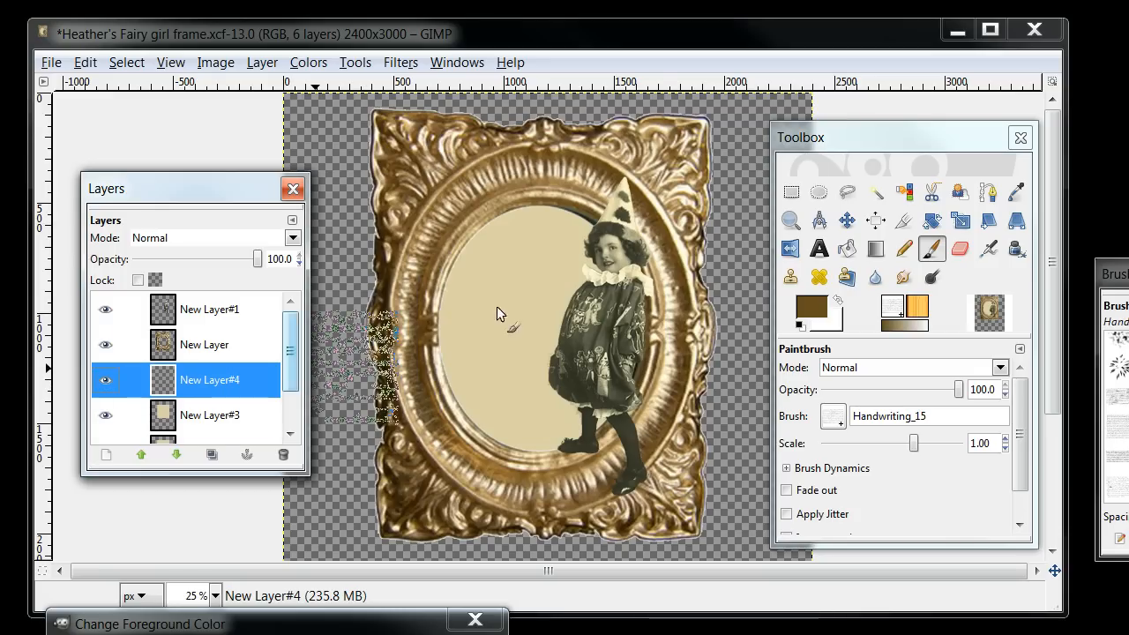
Stamp the brown Handwriting_15 brush over the upper and lower areas of the oval opening on the new transparent layer.
{"action": "left_click", "coordinate": [543, 260]}
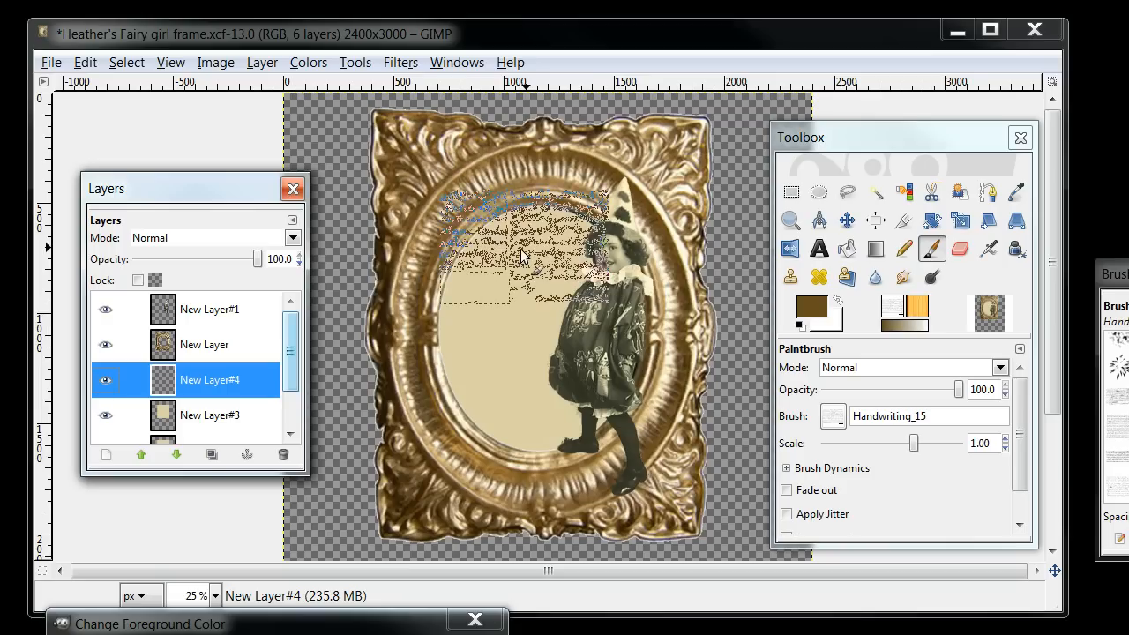
{"action": "left_click", "coordinate": [522, 255]}
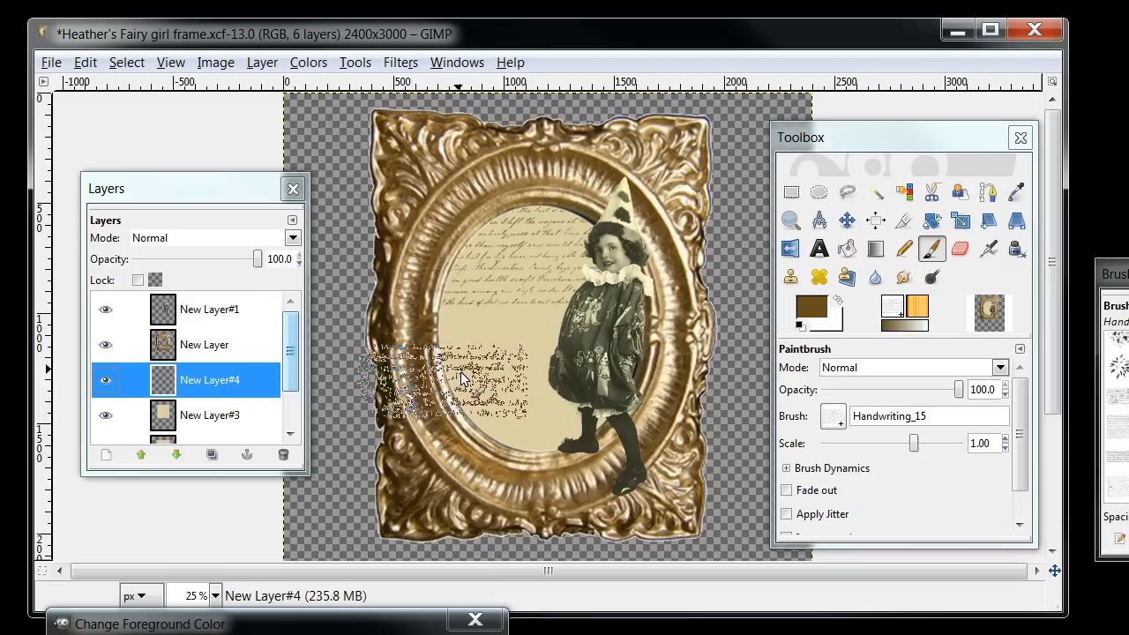
{"action": "left_click", "coordinate": [461, 371]}
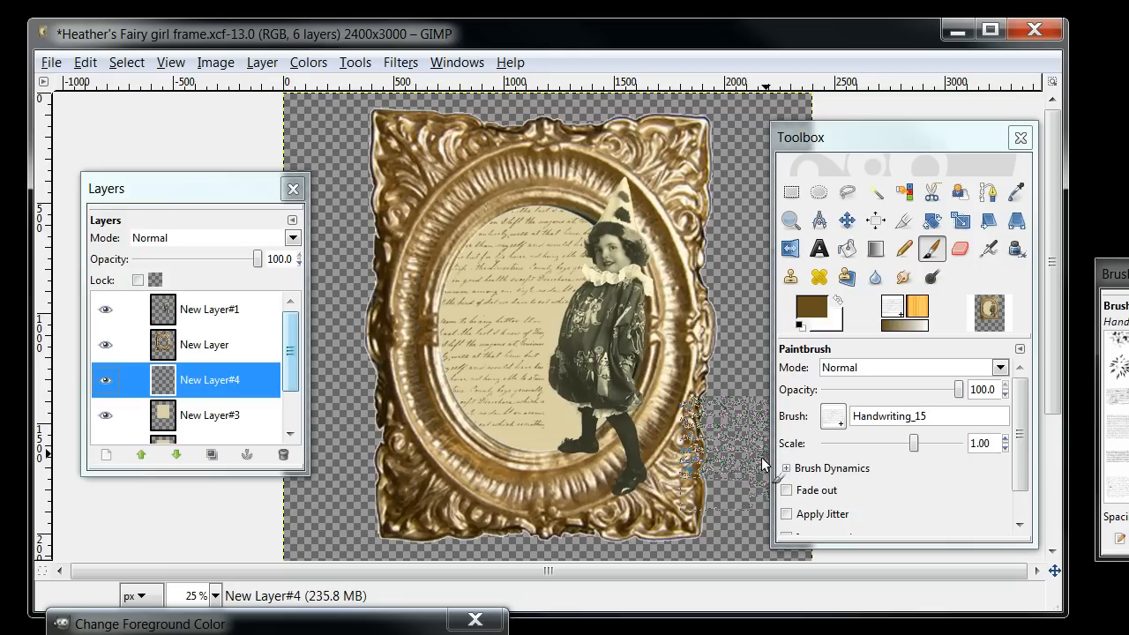
{"action": "left_click_drag", "start_coordinate": [644, 397], "coordinate": [593, 392]}
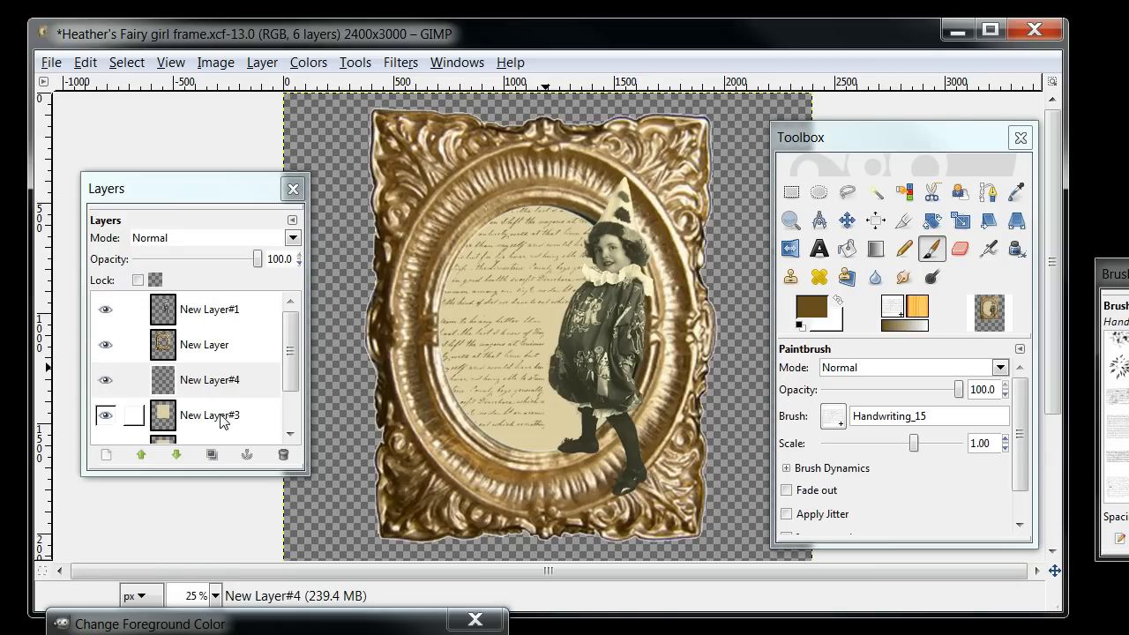
{"action": "left_click", "coordinate": [430, 449]}
Run the Apply Canvas filter on the cream background layer, New Layer#3, with a depth of 3.
{"action": "left_click", "coordinate": [212, 422]}
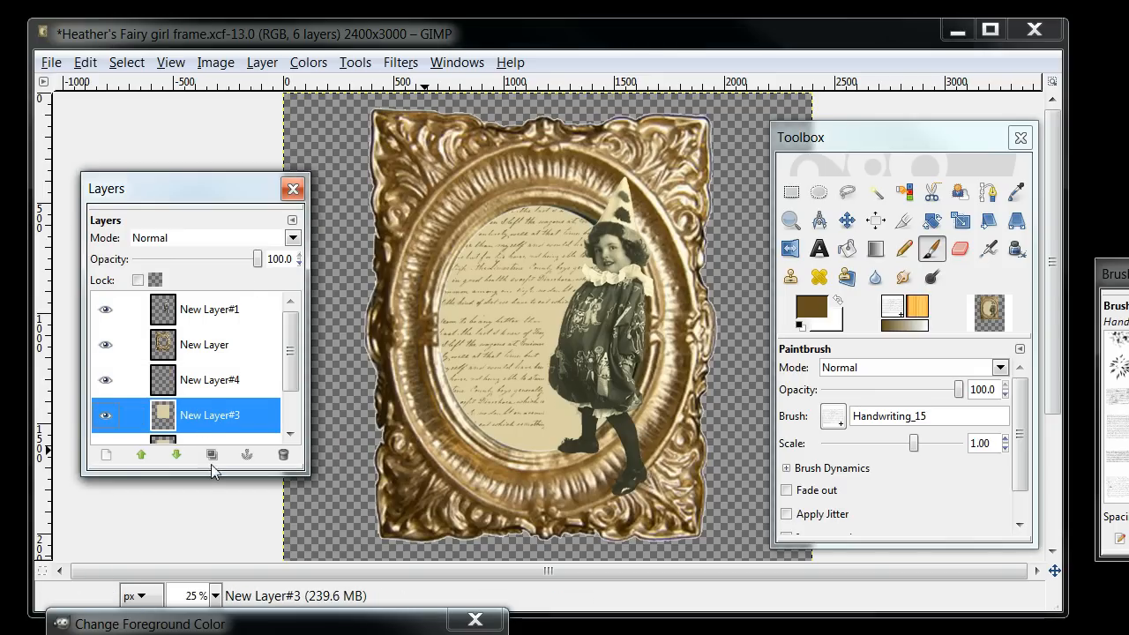
{"action": "left_click", "coordinate": [396, 63]}
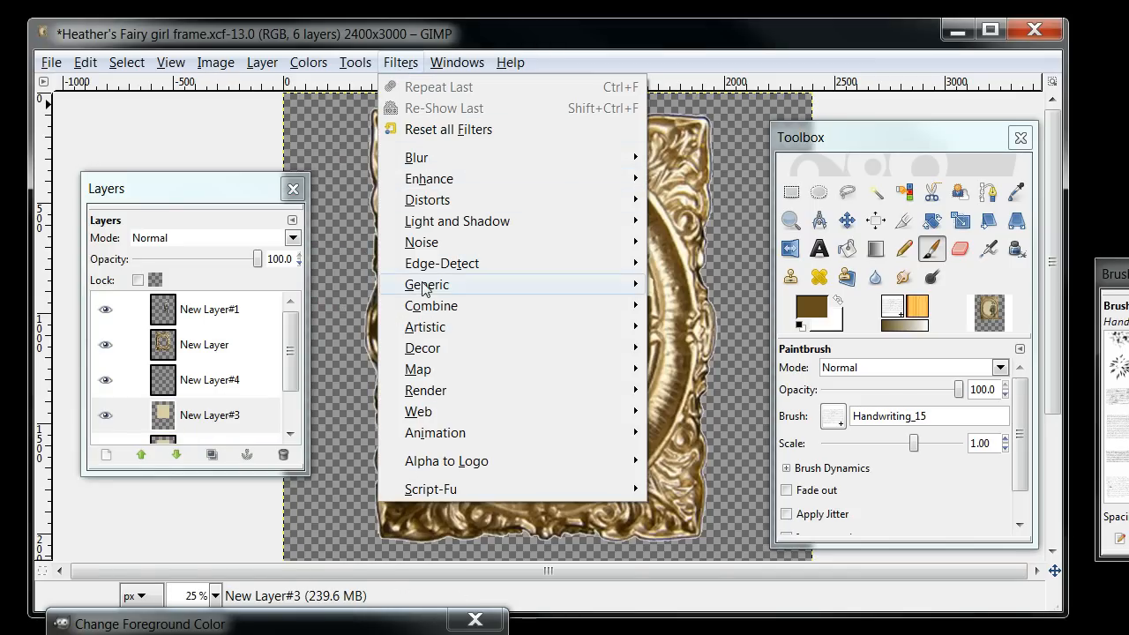
{"action": "mouse_move", "coordinate": [445, 329]}
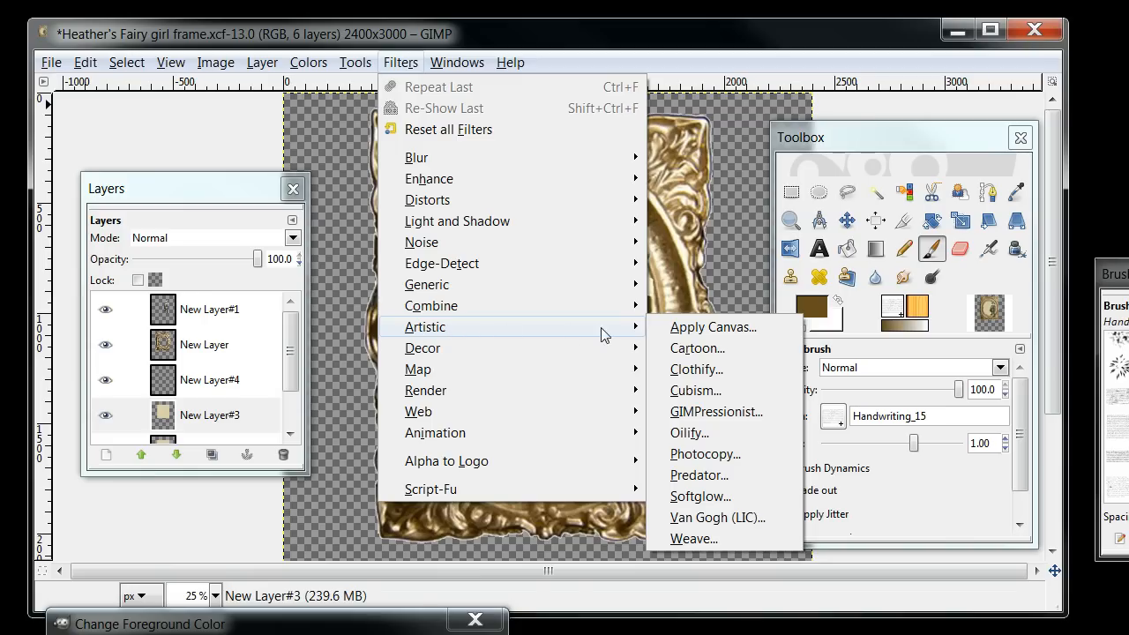
{"action": "left_click", "coordinate": [694, 331]}
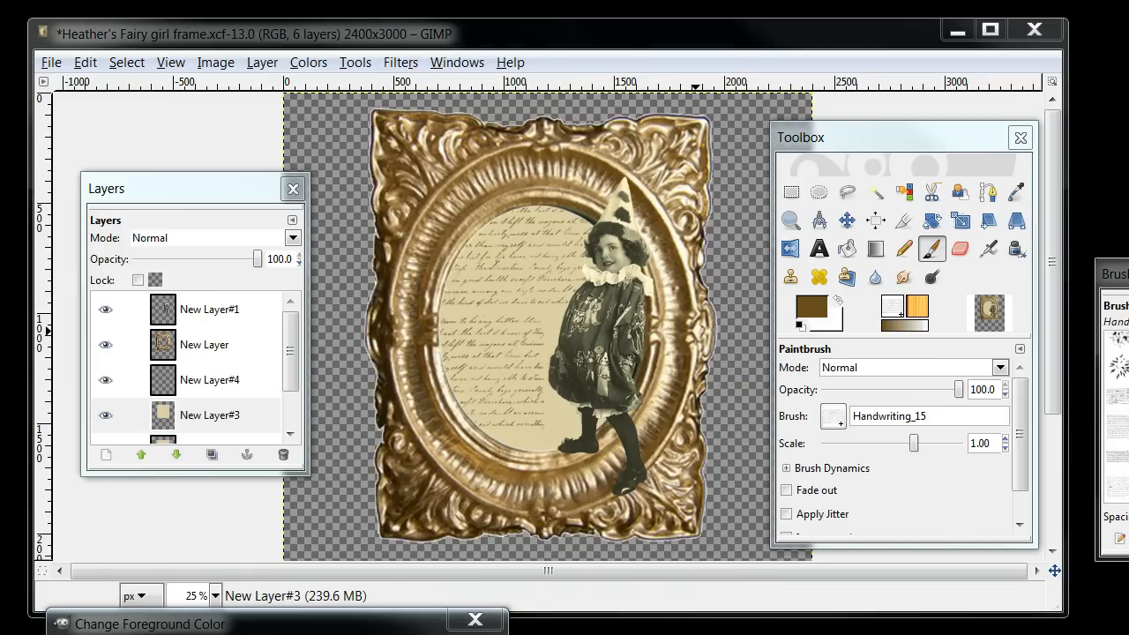
{"action": "left_click_drag", "start_coordinate": [995, 82], "coordinate": [827, 97]}
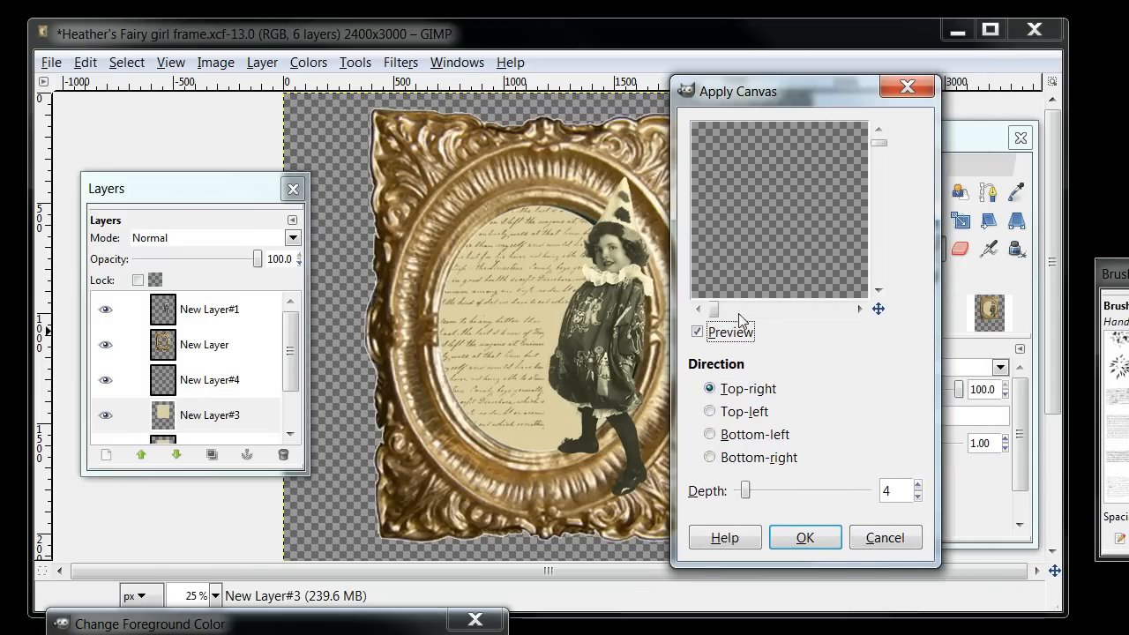
{"action": "left_click_drag", "start_coordinate": [712, 315], "coordinate": [737, 327]}
{"action": "left_click_drag", "start_coordinate": [878, 146], "coordinate": [878, 175]}
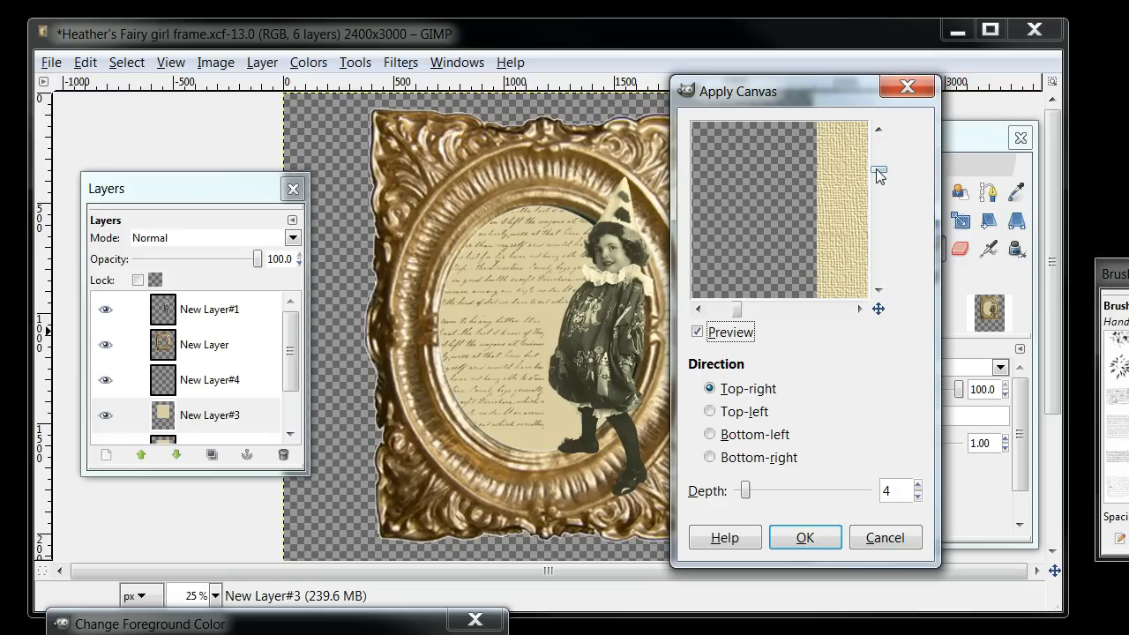
{"action": "left_click_drag", "start_coordinate": [739, 315], "coordinate": [750, 317]}
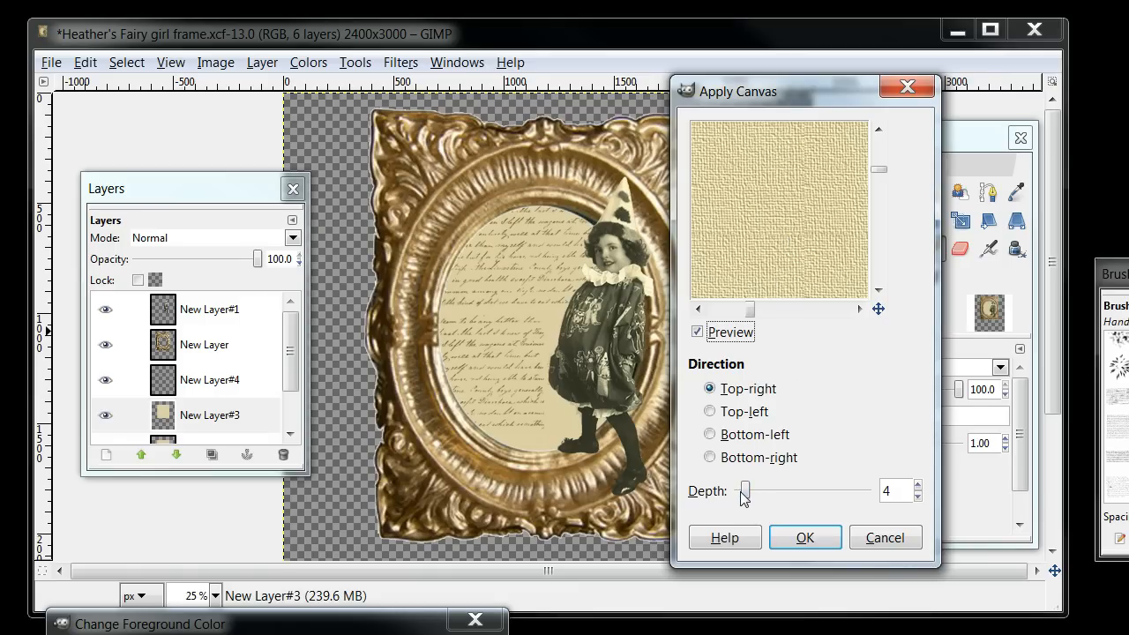
{"action": "mouse_move", "coordinate": [745, 494]}
{"action": "left_mouse_down"}
{"action": "mouse_move", "coordinate": [776, 494]}
{"action": "mouse_move", "coordinate": [763, 492]}
{"action": "left_mouse_up"}
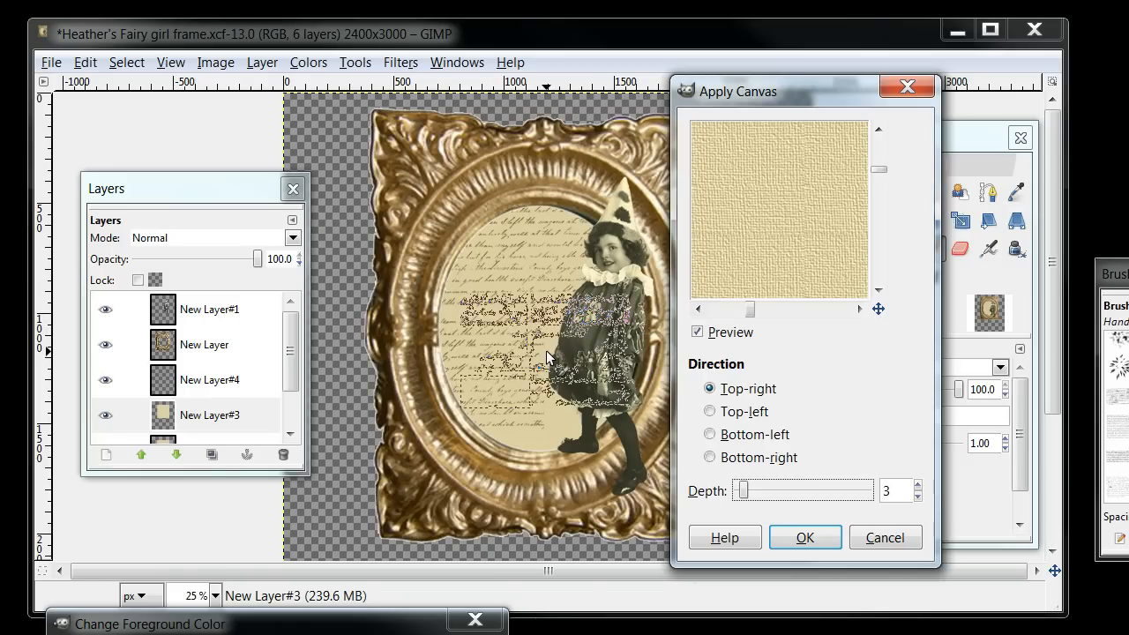
{"action": "left_click", "coordinate": [804, 540]}
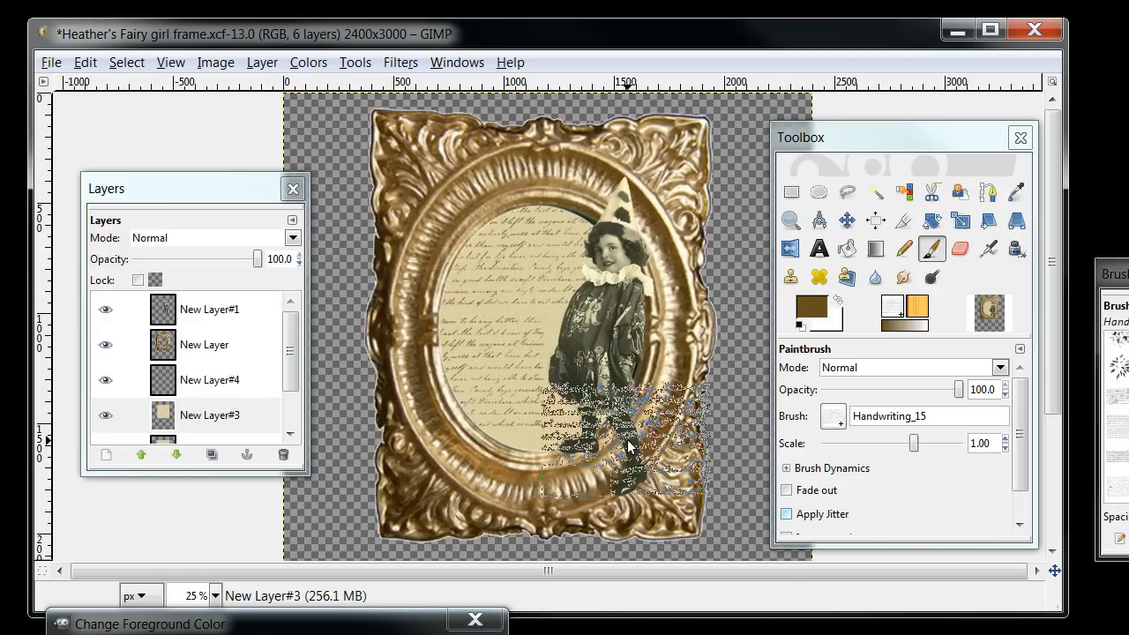
{"action": "left_click", "coordinate": [627, 447]}
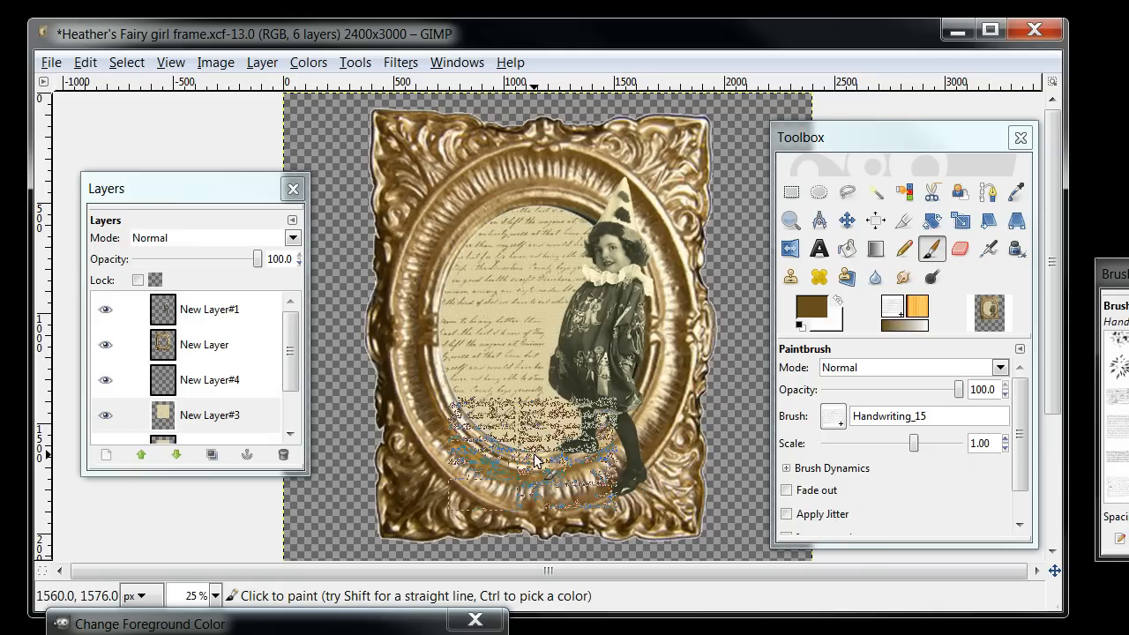
{"action": "left_click", "coordinate": [536, 458]}
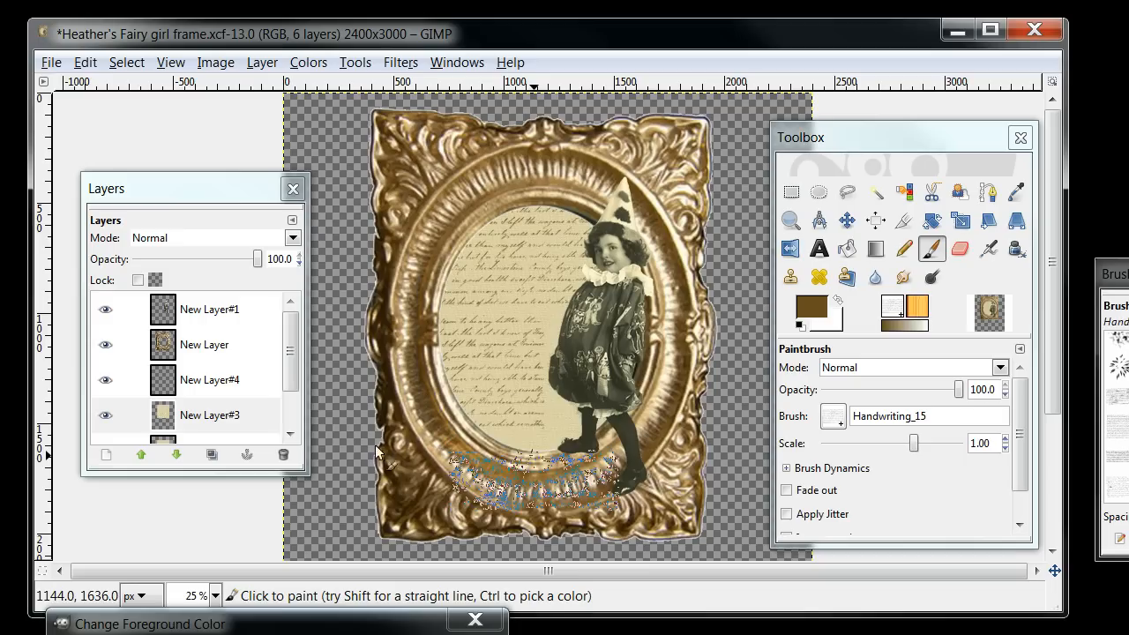
Make the gold frame layer active and choose the Ellipse brush for the Paintbrush.
{"action": "left_click", "coordinate": [214, 350]}
{"action": "left_click", "coordinate": [214, 351]}
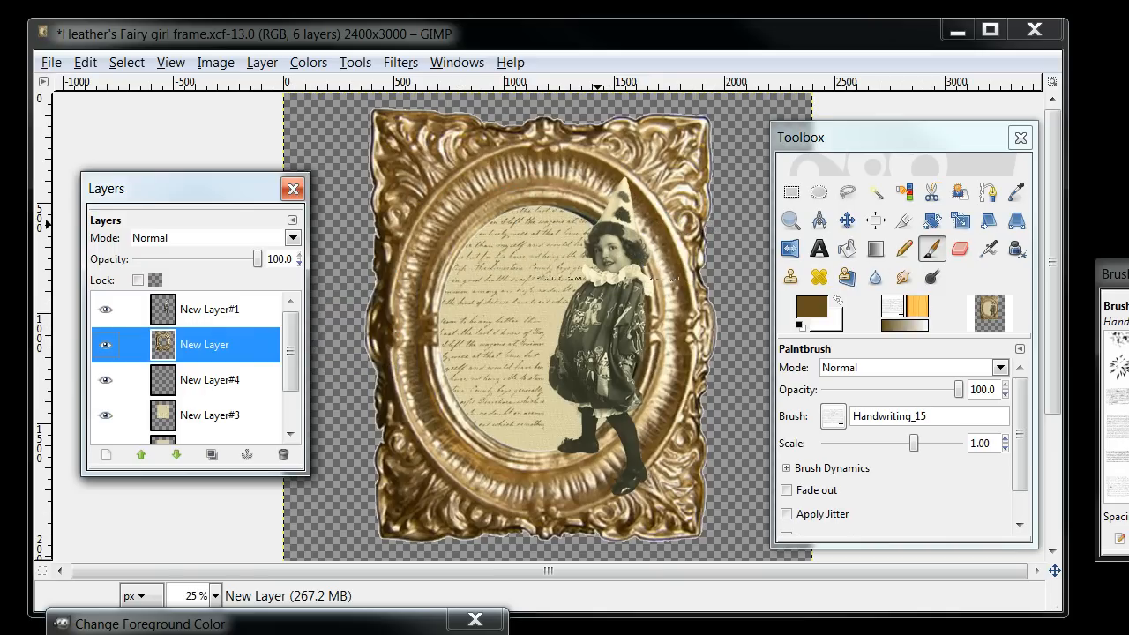
{"action": "left_click_drag", "start_coordinate": [1128, 396], "coordinate": [1127, 423]}
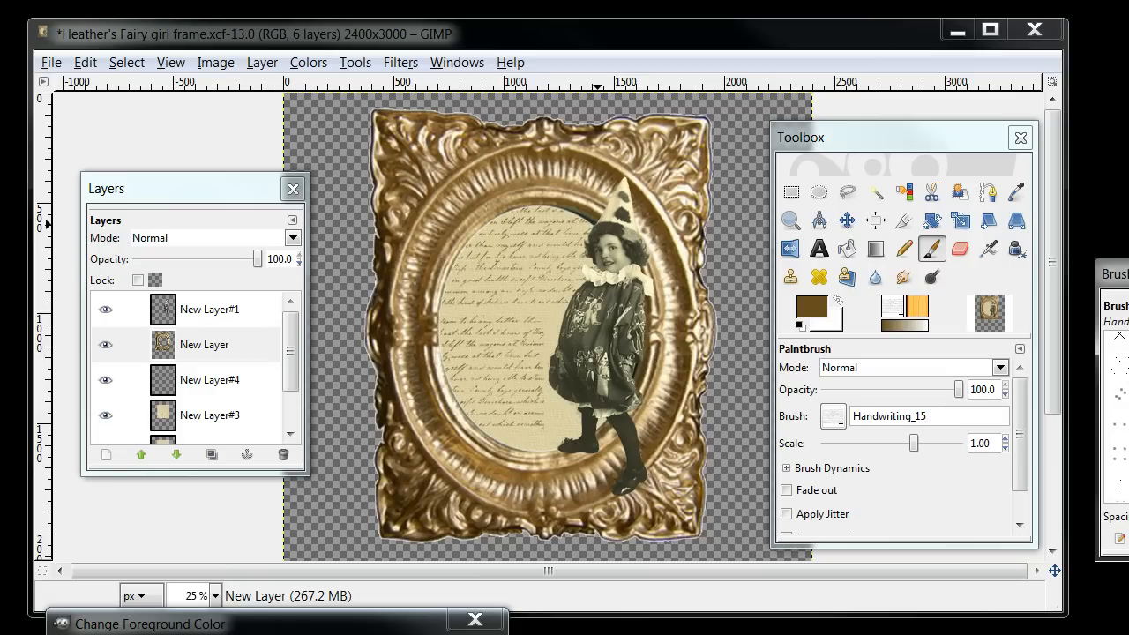
{"action": "left_click", "coordinate": [1128, 396]}
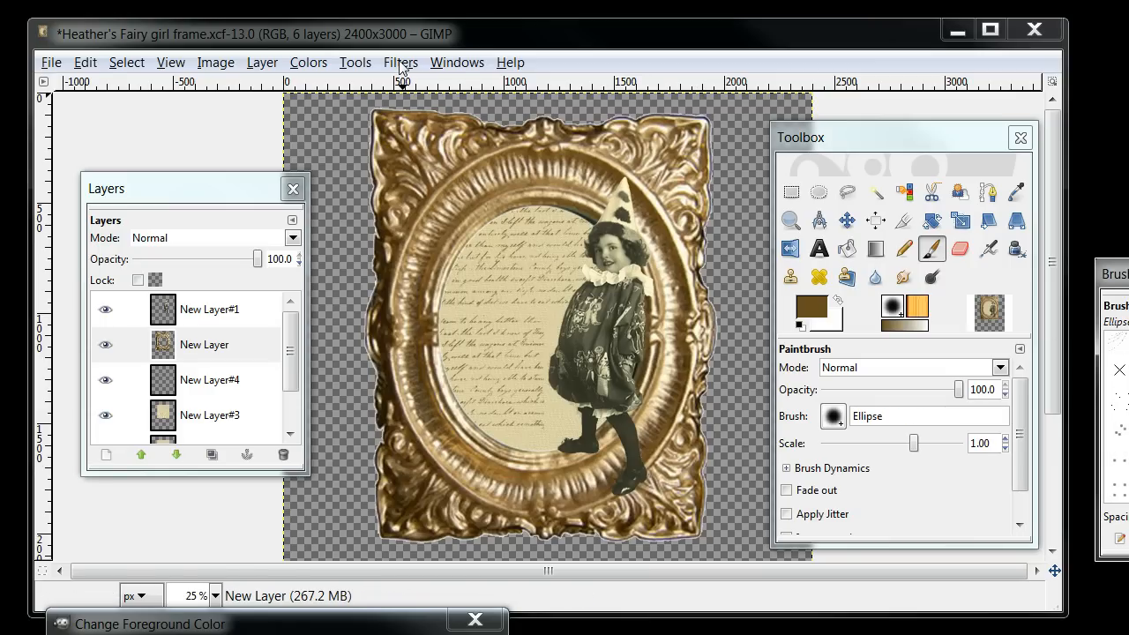
Make the girl layer, New Layer#1, active and start a Drop Shadow on it with black as the shadow color.
{"action": "left_click", "coordinate": [293, 349]}
{"action": "left_click", "coordinate": [216, 313]}
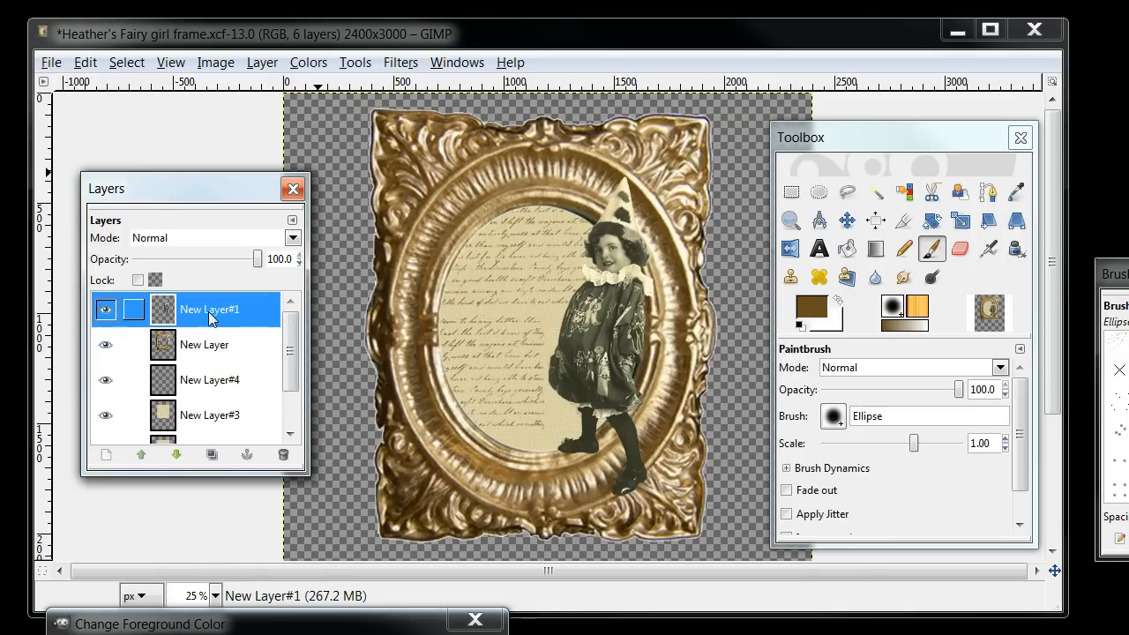
{"action": "left_click", "coordinate": [402, 63]}
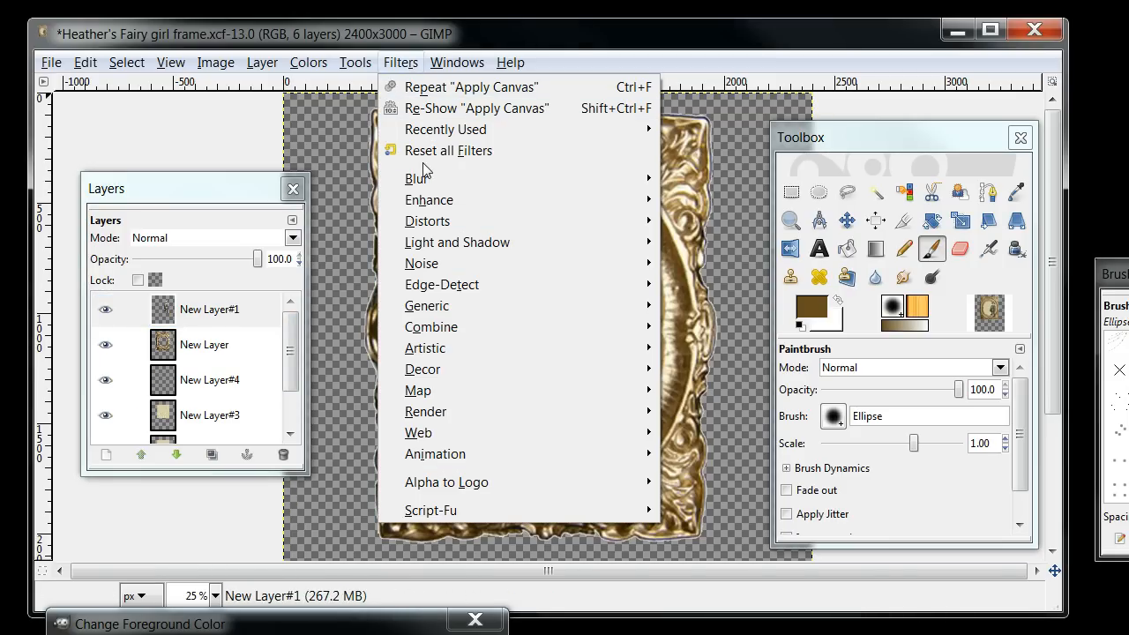
{"action": "mouse_move", "coordinate": [441, 247]}
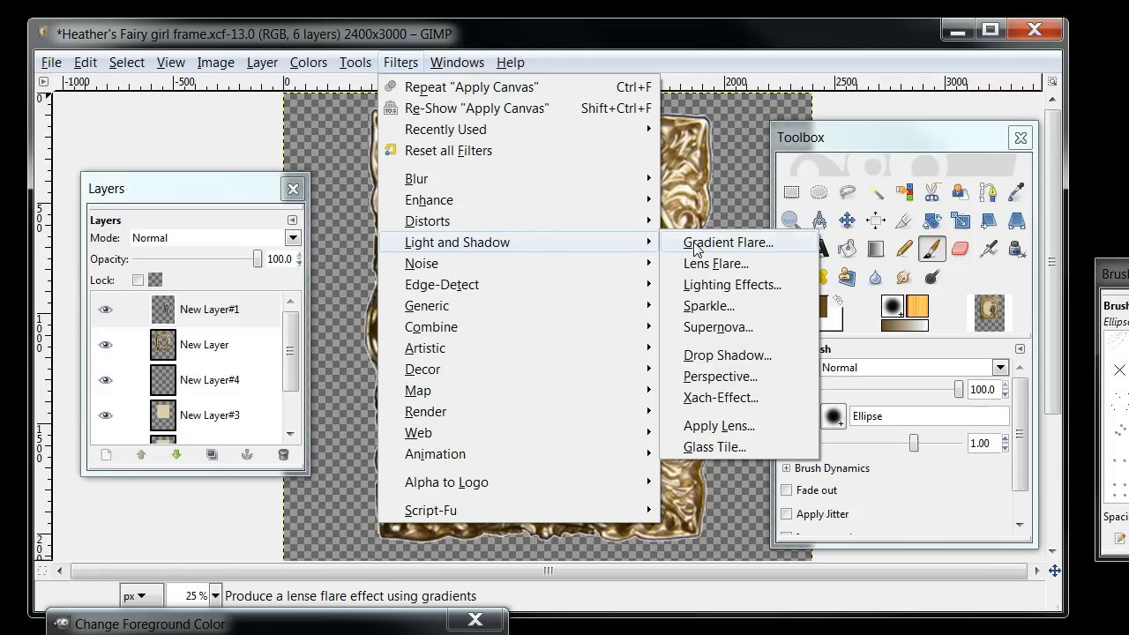
{"action": "left_click", "coordinate": [700, 363]}
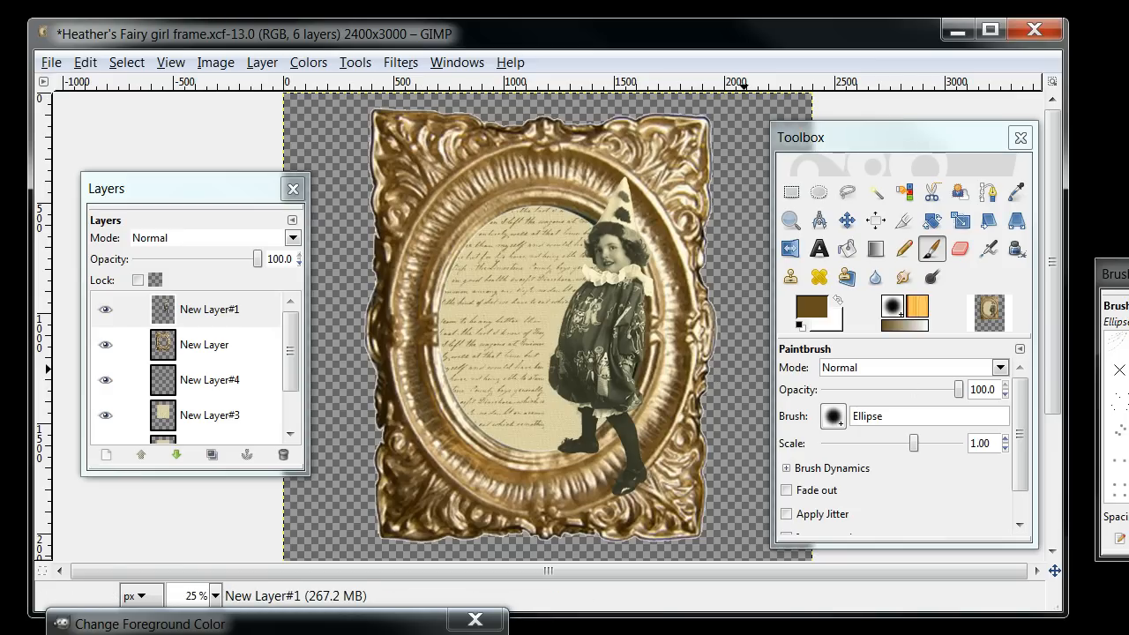
{"action": "left_click_drag", "start_coordinate": [1126, 2], "coordinate": [715, 140]}
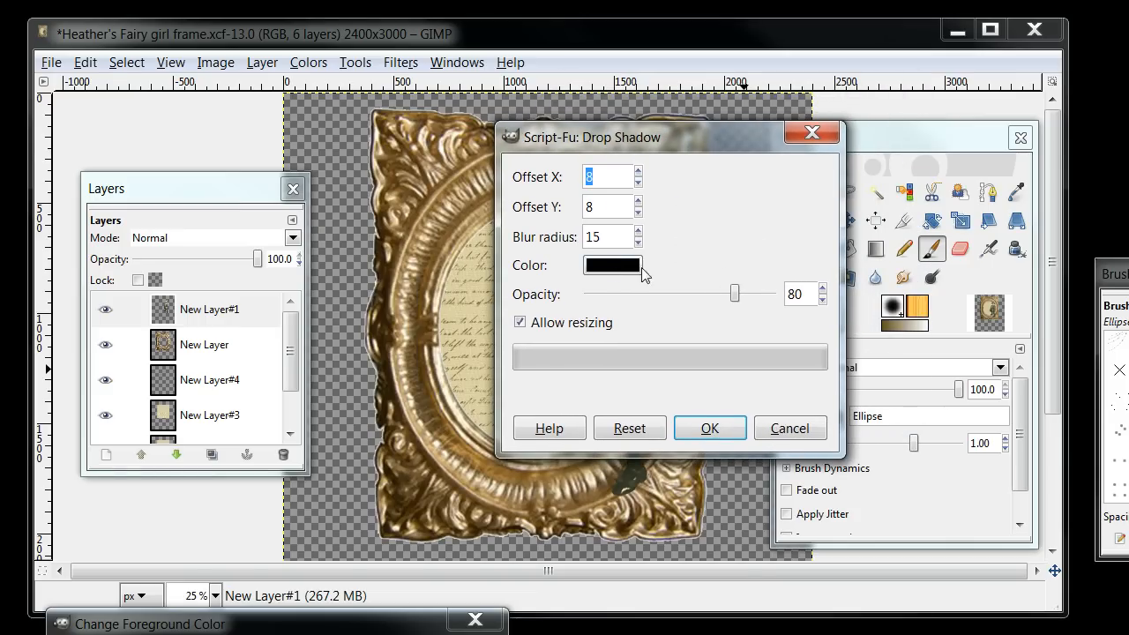
{"action": "left_click_drag", "start_coordinate": [697, 141], "coordinate": [327, 152]}
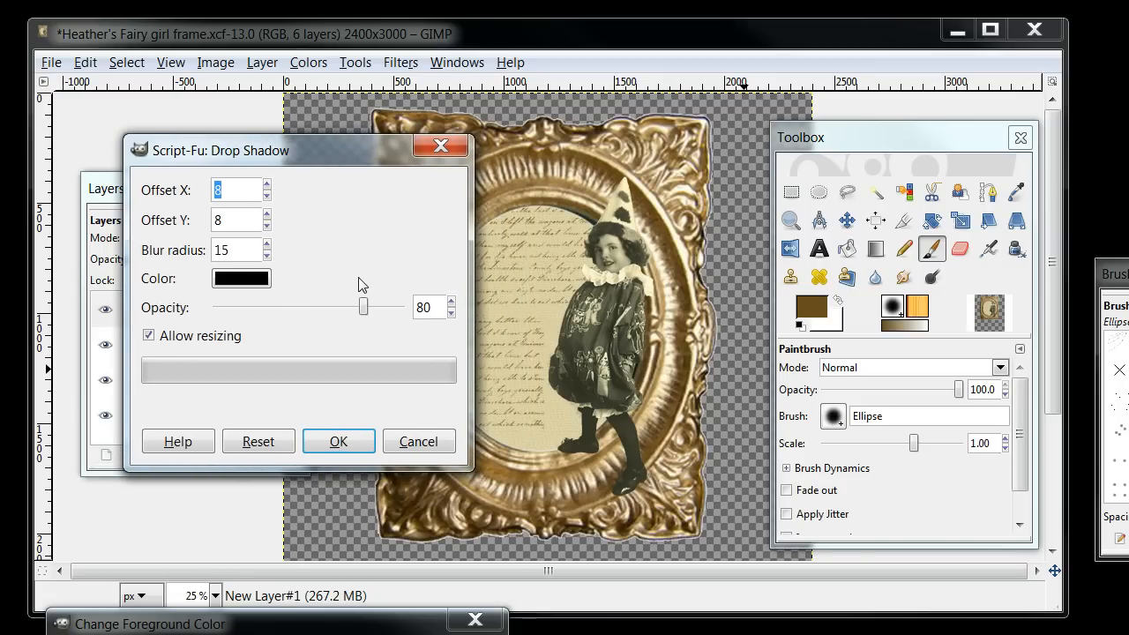
{"action": "left_click", "coordinate": [249, 282]}
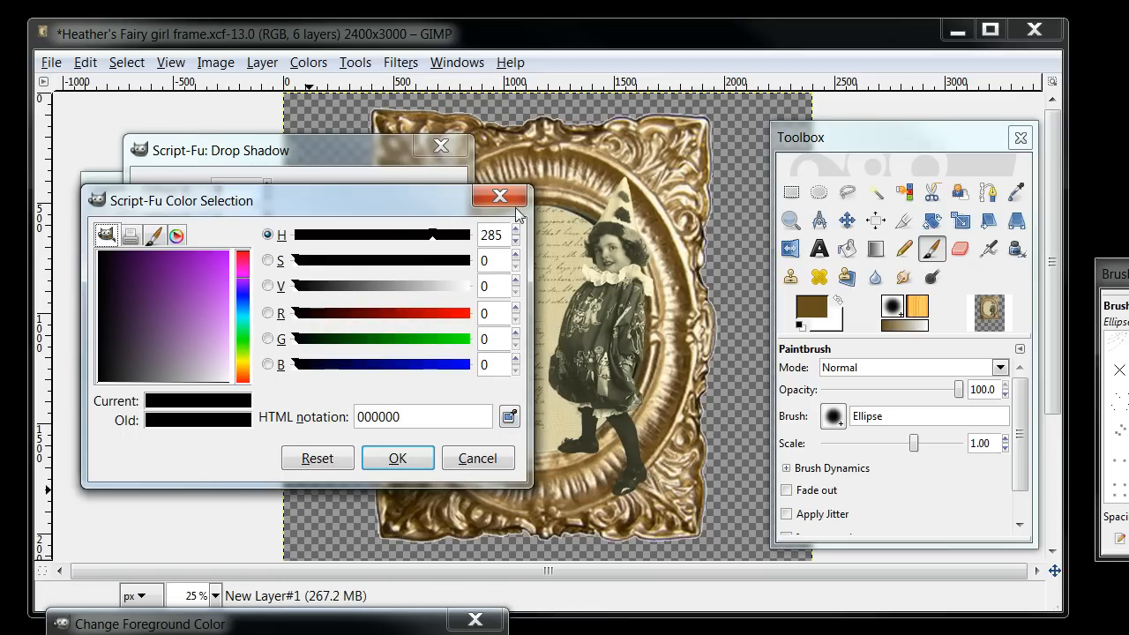
{"action": "left_click", "coordinate": [398, 459]}
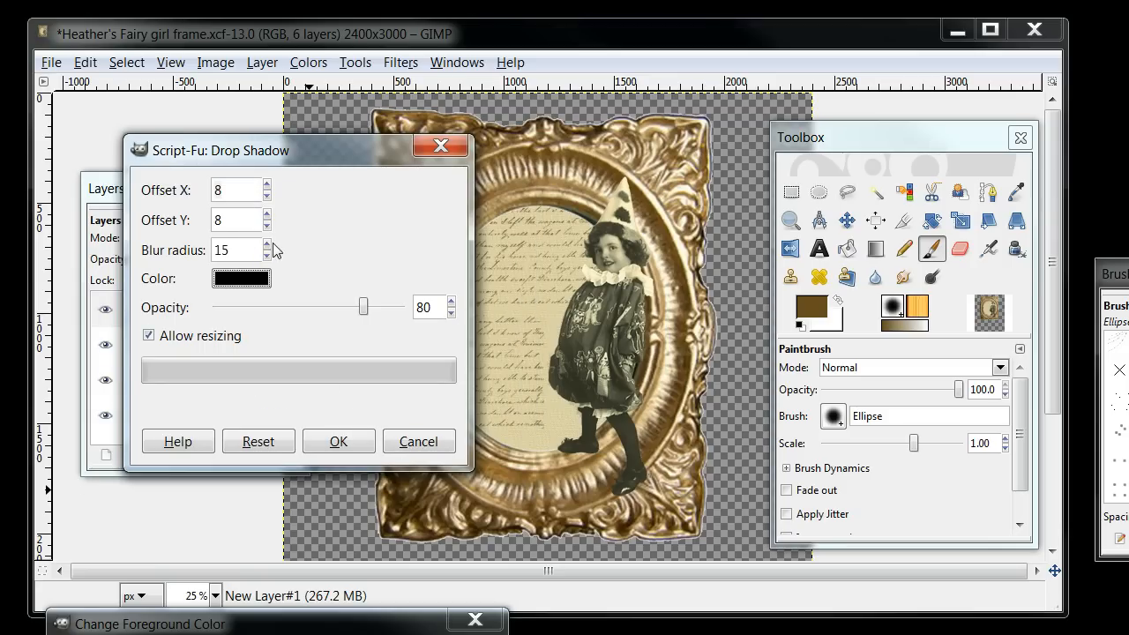
Apply the drop shadow with X and Y offsets of 21 and opacity 66, and inspect it by briefly hiding the girl layer.
{"action": "left_click", "coordinate": [267, 186]}
{"action": "left_click", "coordinate": [267, 186]}
{"action": "left_click", "coordinate": [267, 186]}
{"action": "left_click", "coordinate": [267, 186]}
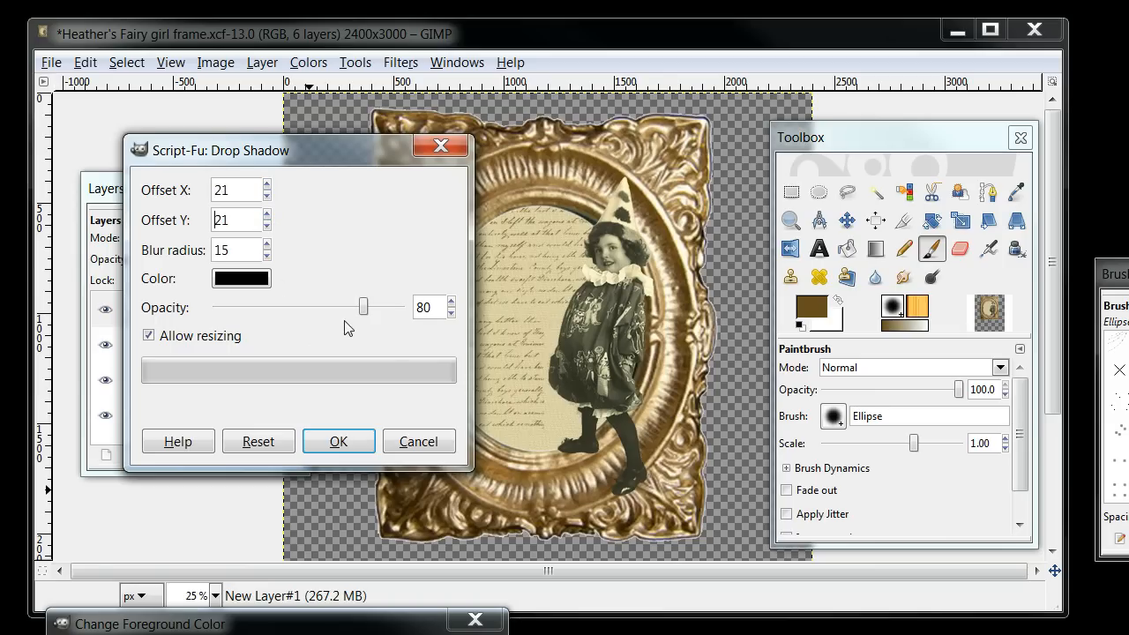
{"action": "left_click_drag", "start_coordinate": [364, 311], "coordinate": [339, 308]}
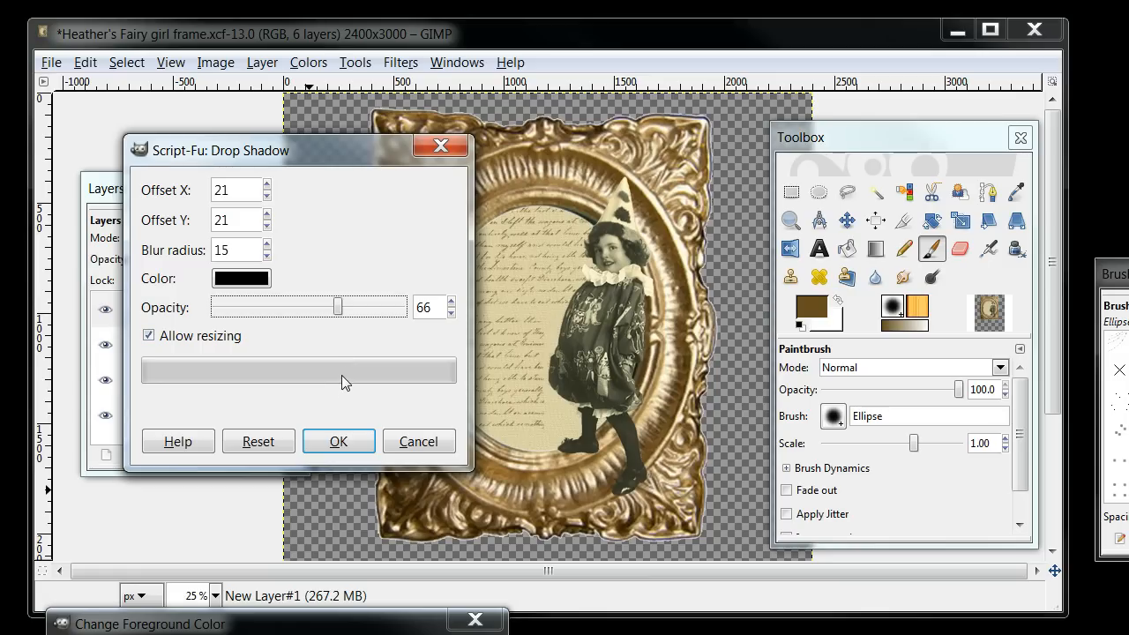
{"action": "left_click", "coordinate": [340, 441]}
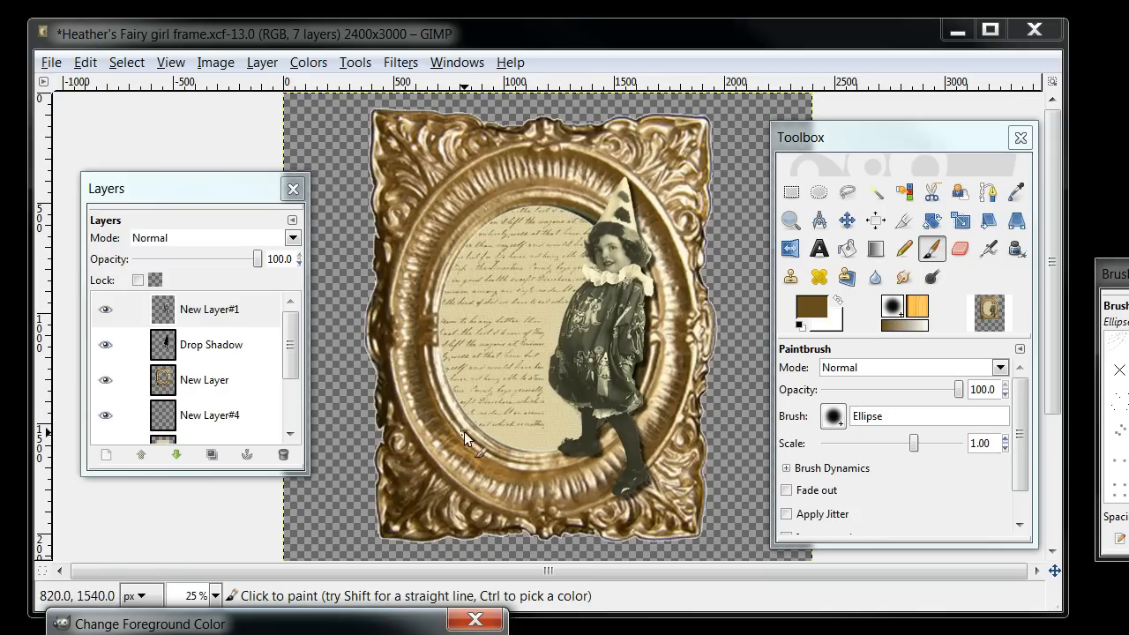
{"action": "left_click", "coordinate": [105, 313]}
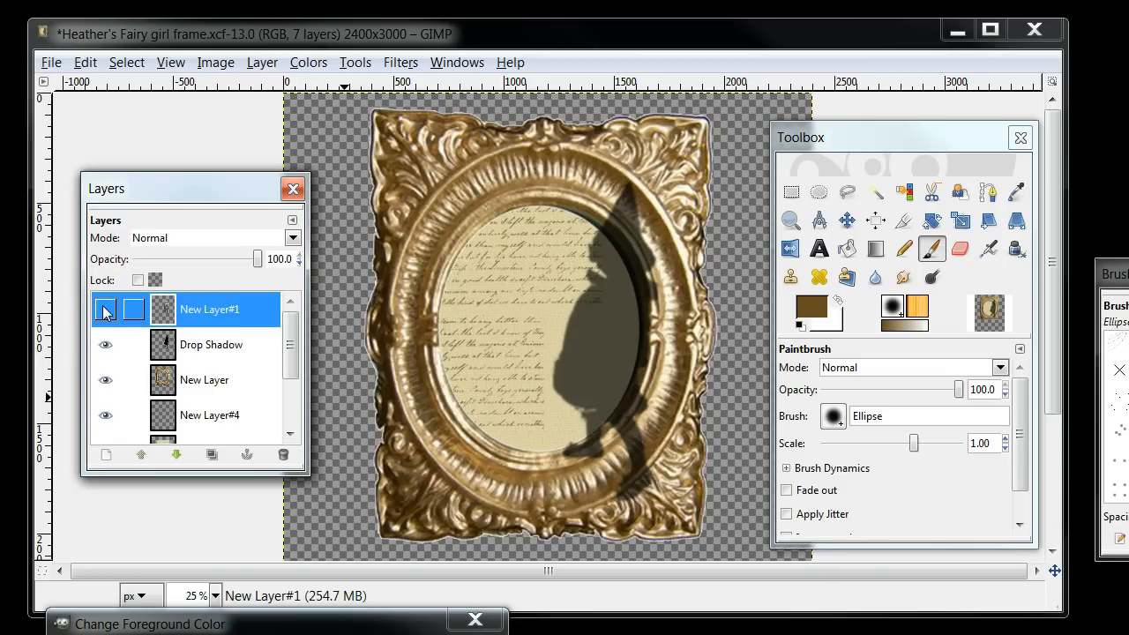
{"action": "left_click", "coordinate": [105, 310]}
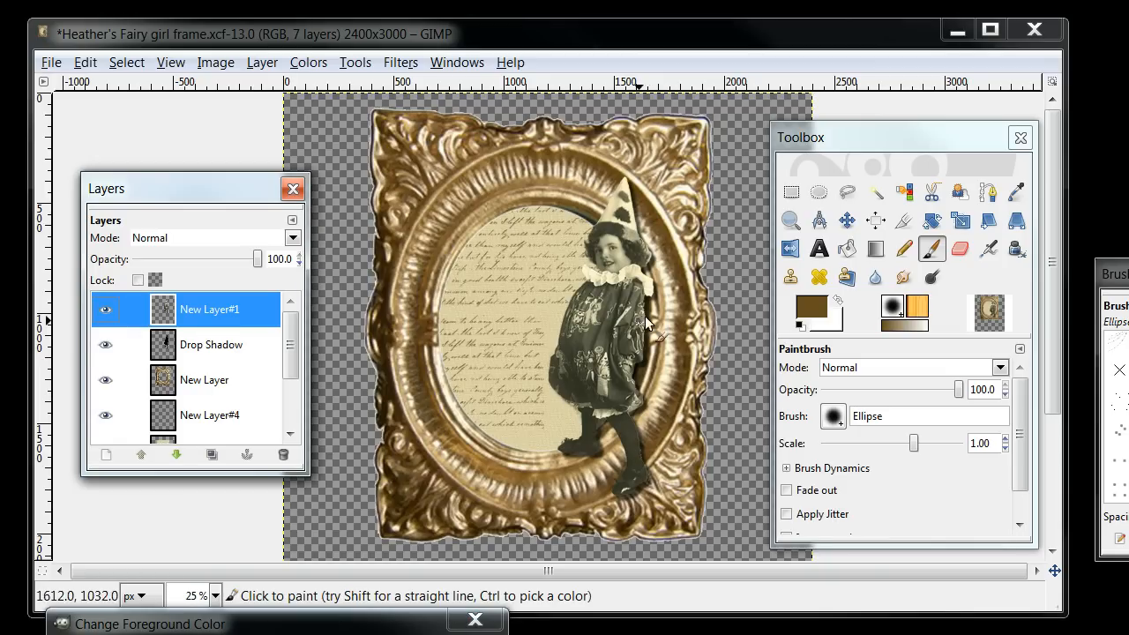